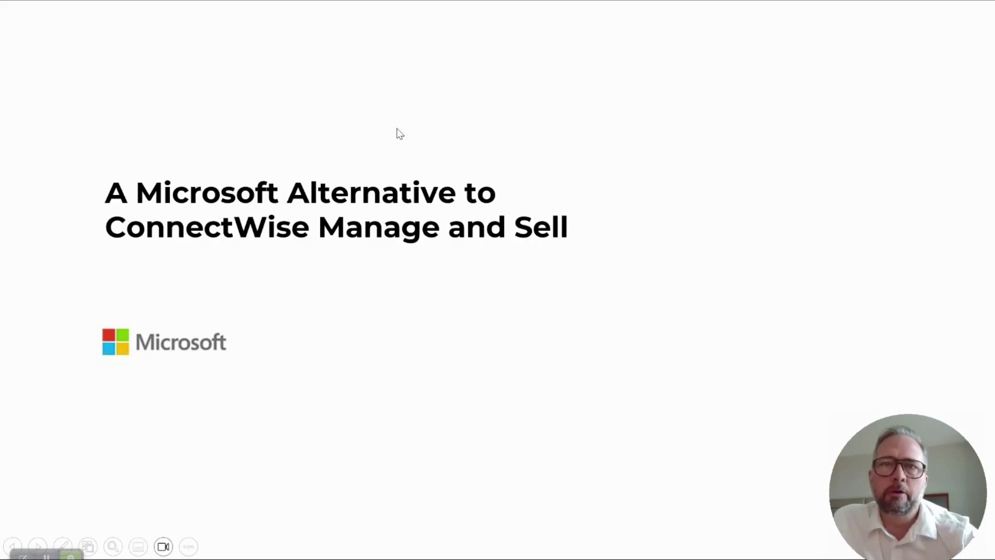
Advance from the title slide to the ConnectWise–Thoma Bravo acquisition press release slide.
left_click(398, 117)
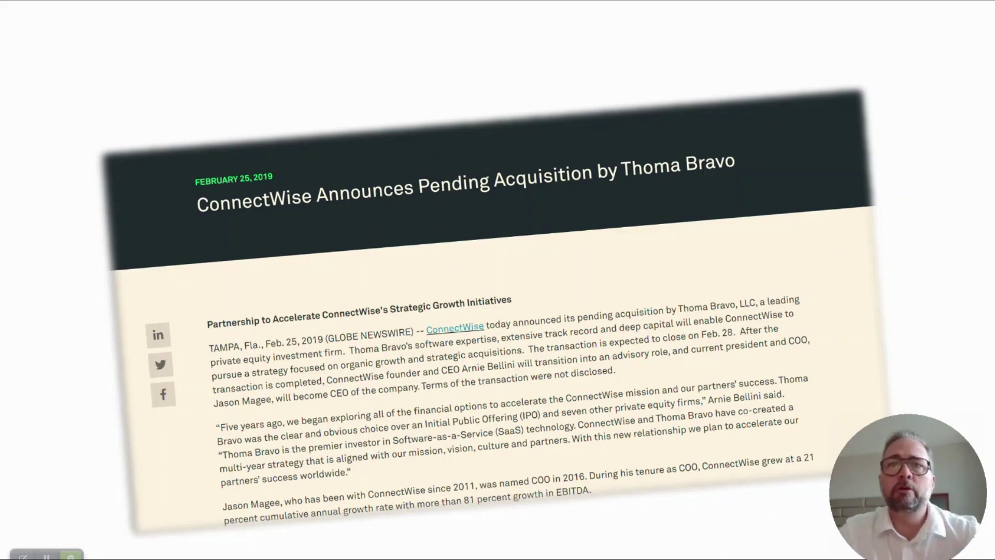
Advance the slideshow to the 'One Tool – Every Step of the Customer Journey' timeline slide.
left_click(284, 93)
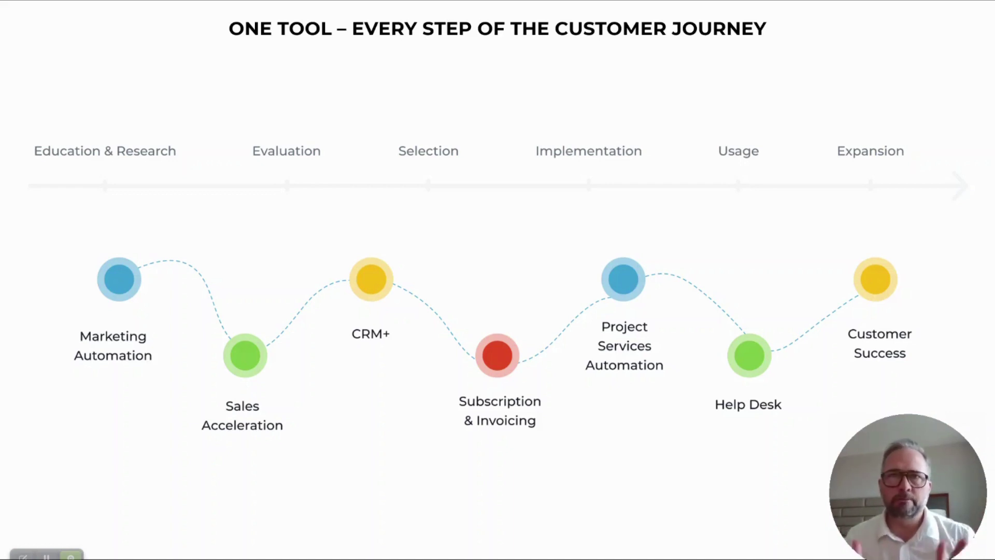
Present the scalable platform and integrations slides, then switch to the TekStack My Daily Look dashboard.
left_click(269, 93)
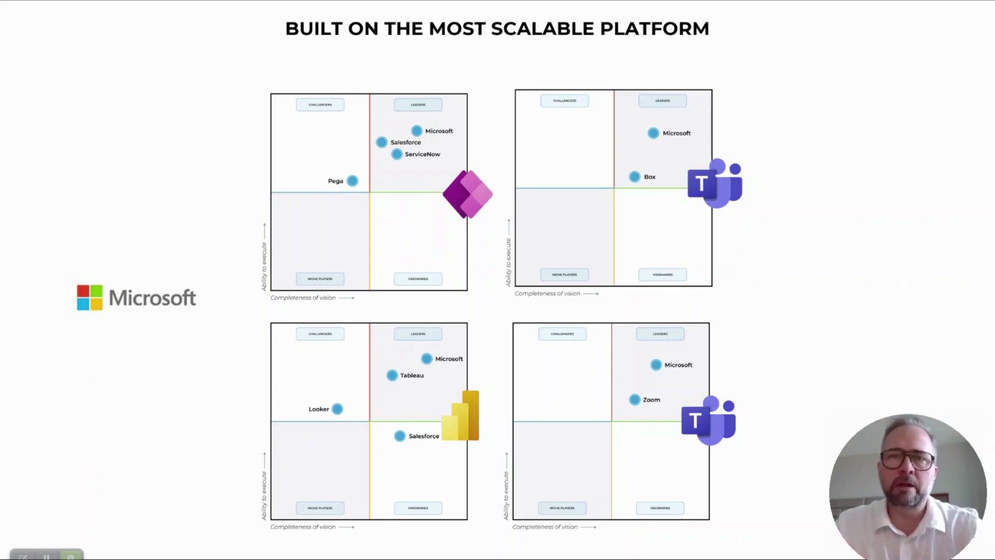
left_click(127, 181)
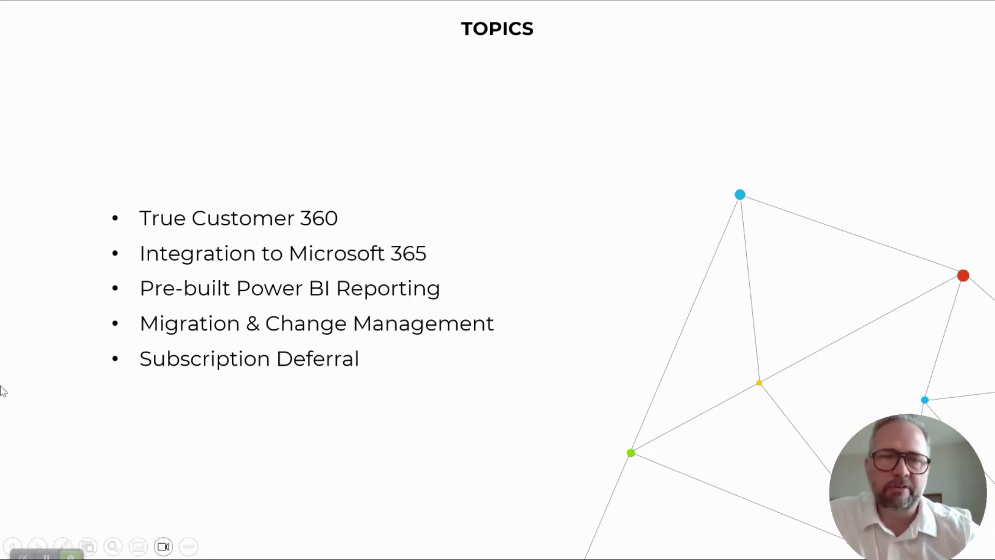
key("alt+Tab")
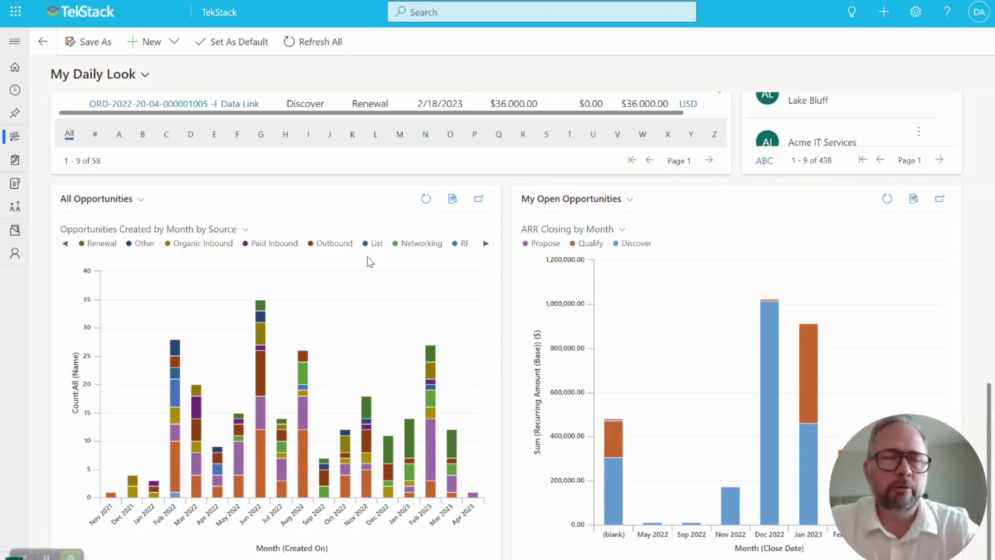
left_click(24, 19)
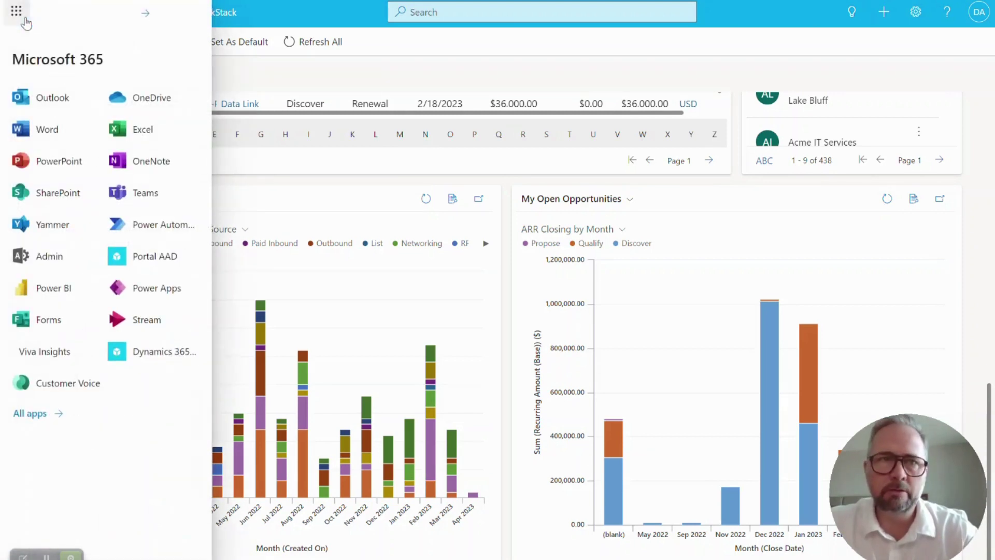
left_click(481, 59)
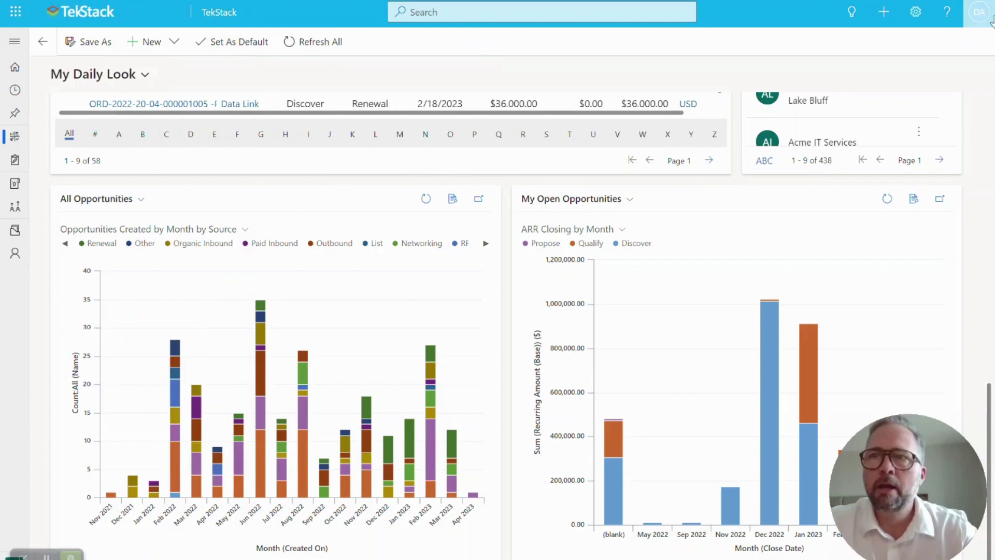
left_click(976, 19)
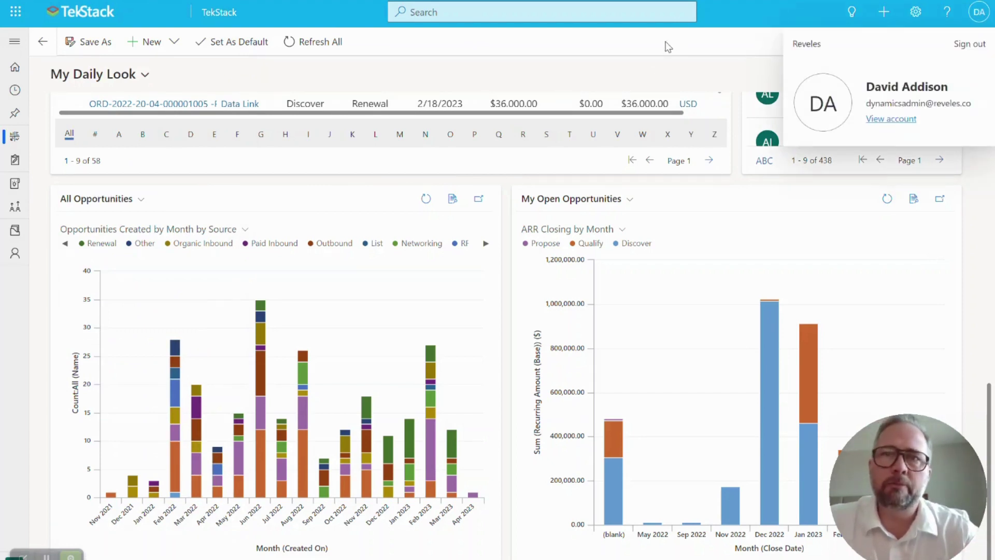
left_click(659, 66)
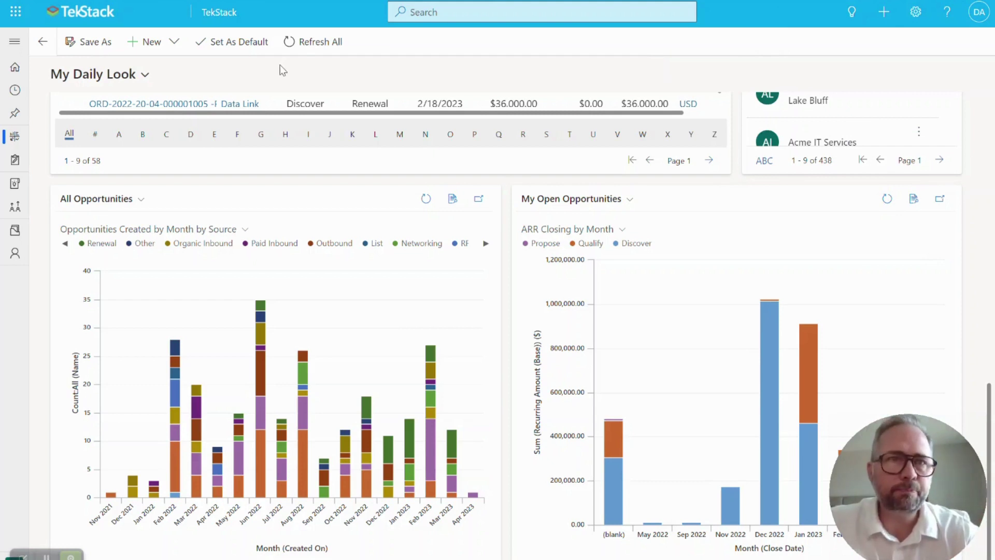
scroll(241, 166, "up", 6)
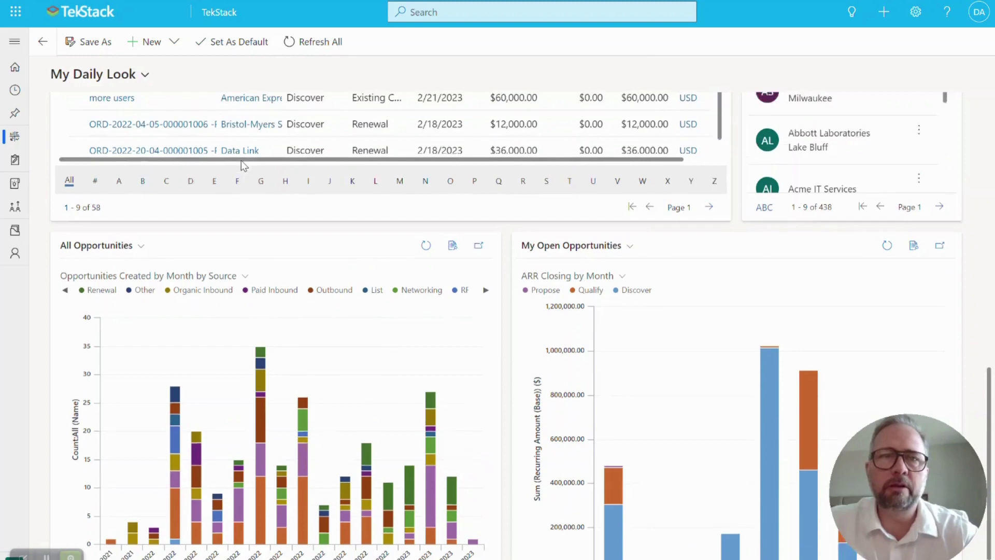
scroll(241, 160, "down", 6)
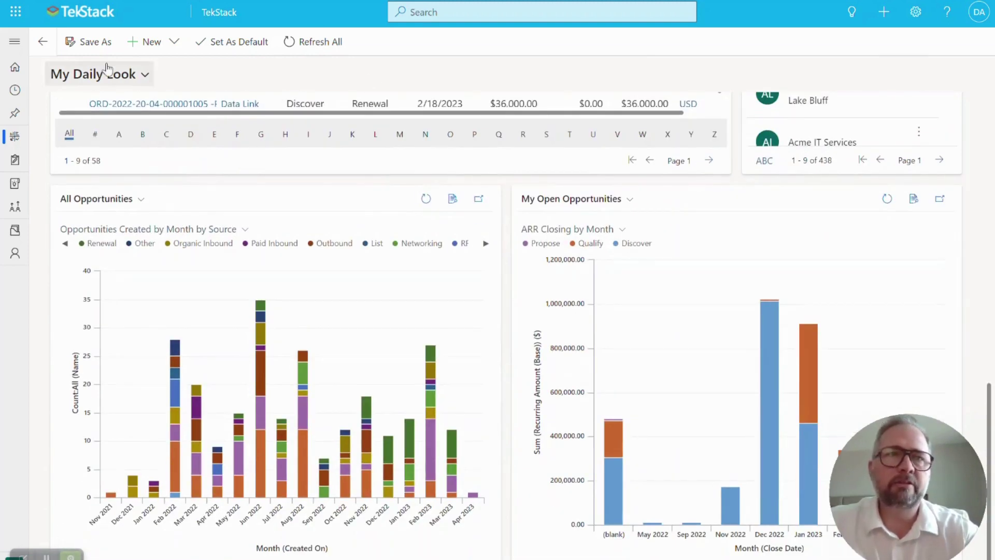
left_click(441, 12)
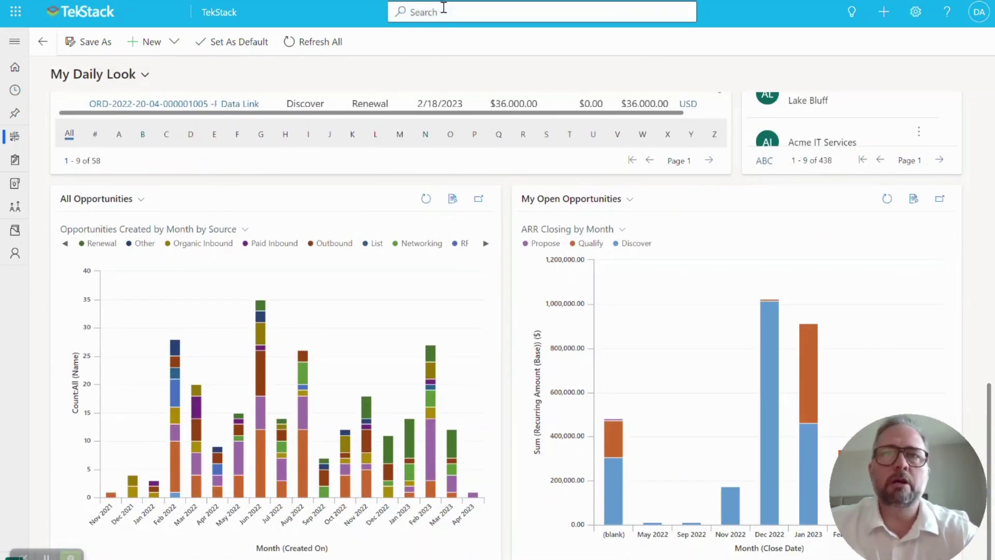
Search 'fiv', open the Five States Bank account, and list its opportunities.
type("fiv")
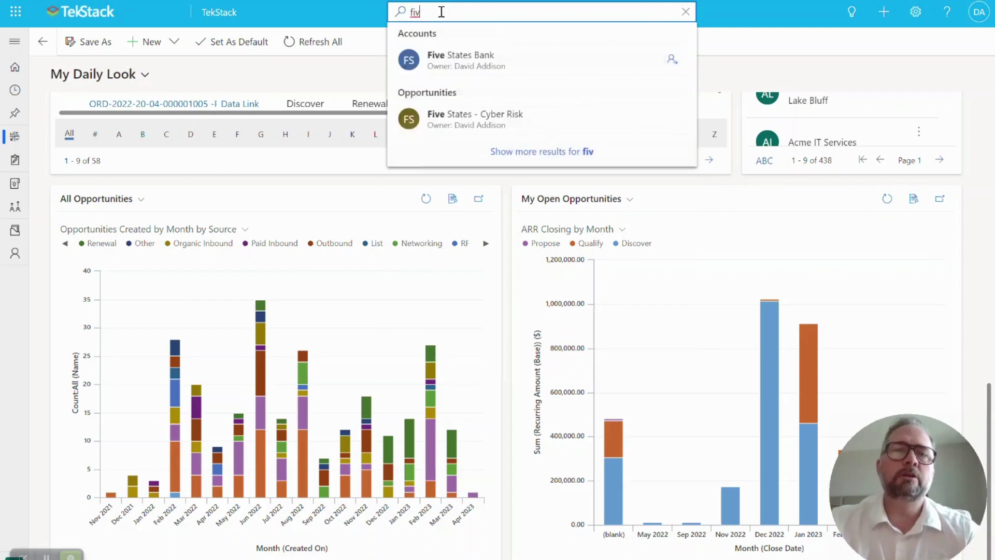
left_click(445, 65)
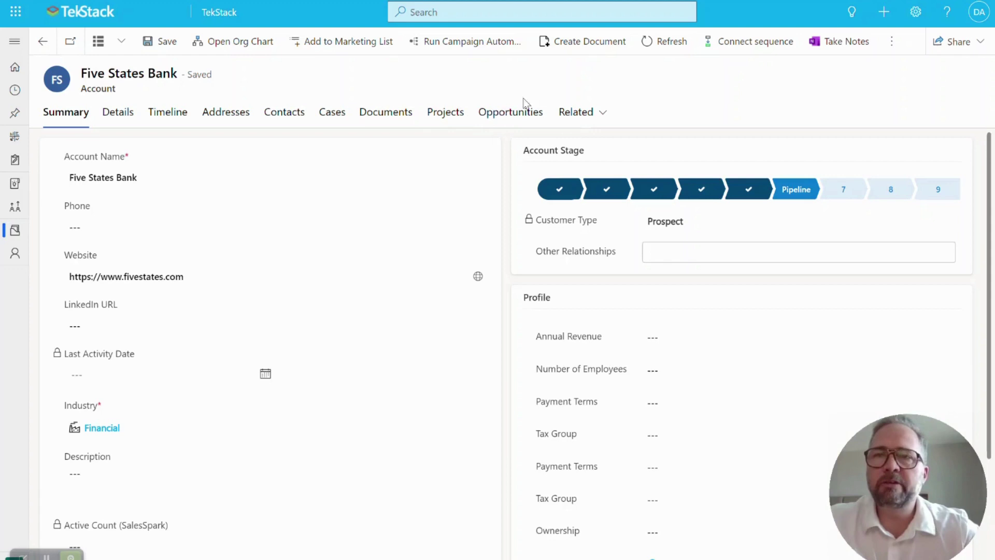
left_click(491, 114)
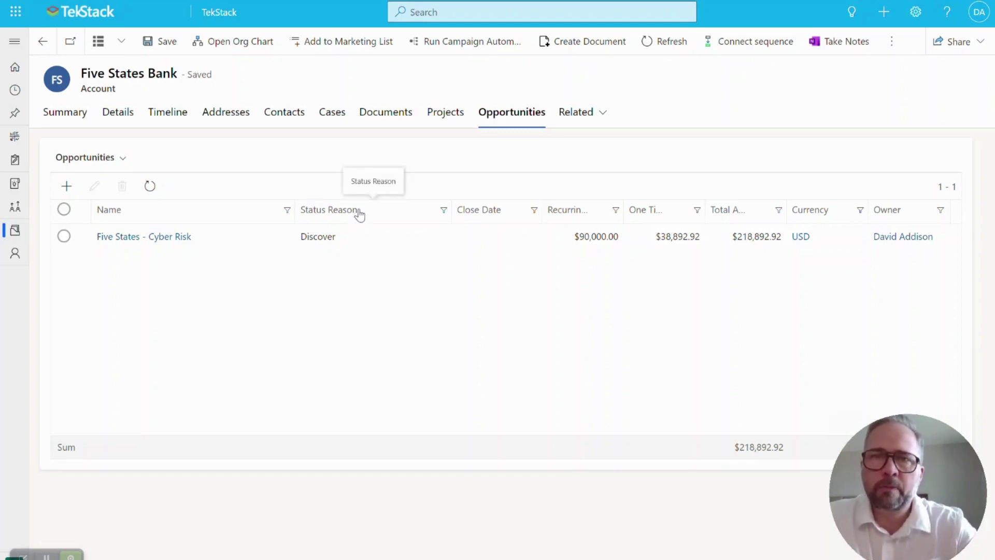
key("alt+Tab")
Return to the Redbull account and show its two Cyber Security subscriptions totalling $320,000.00 ARR.
left_click(547, 62)
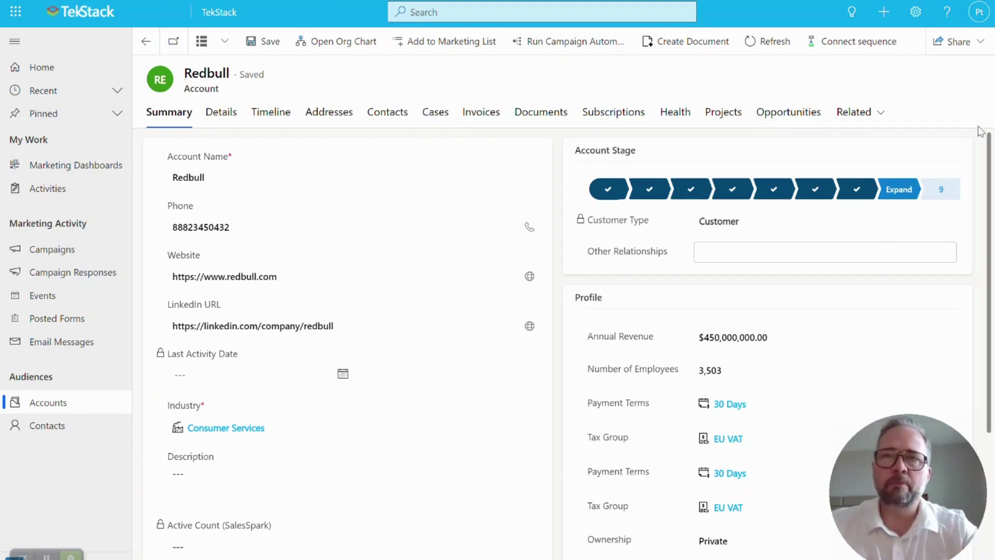
left_click(604, 118)
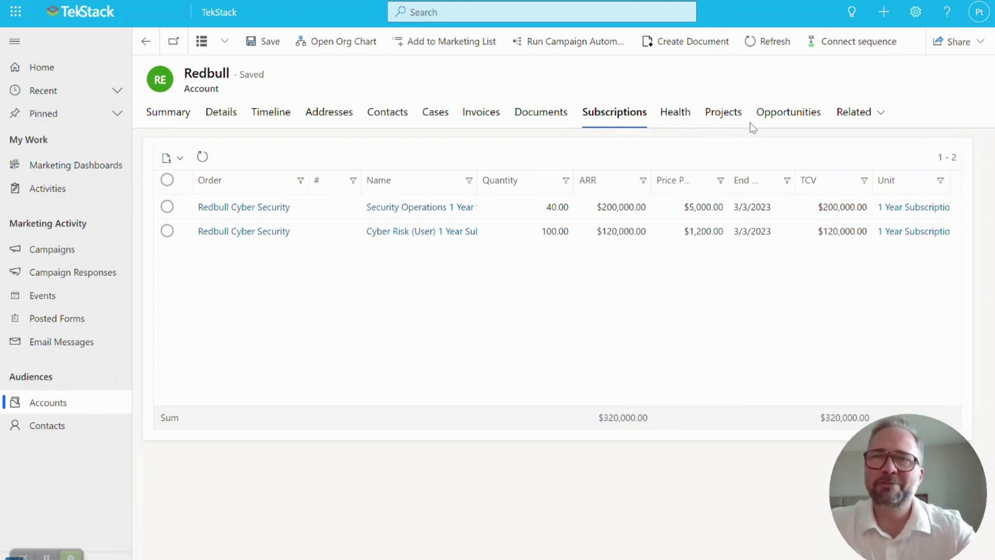
Tour the Redbull account's opportunities, invoices, contacts, activity timeline, projects and cases.
left_click(775, 121)
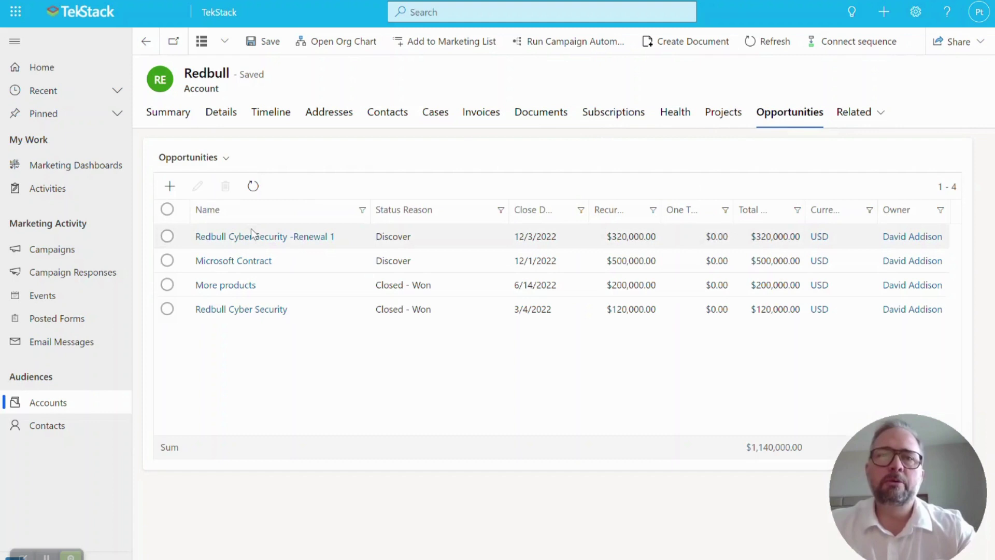
left_click(477, 130)
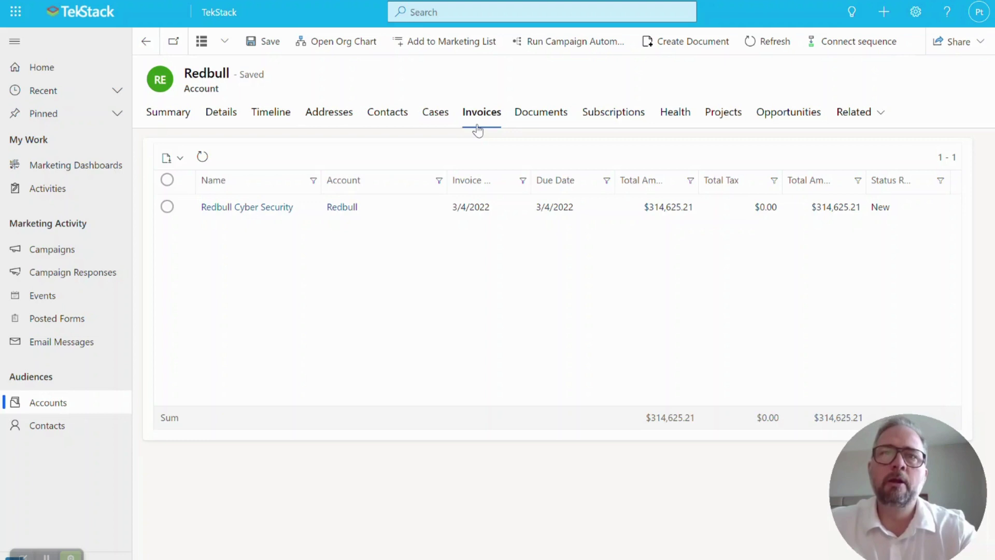
left_click(395, 123)
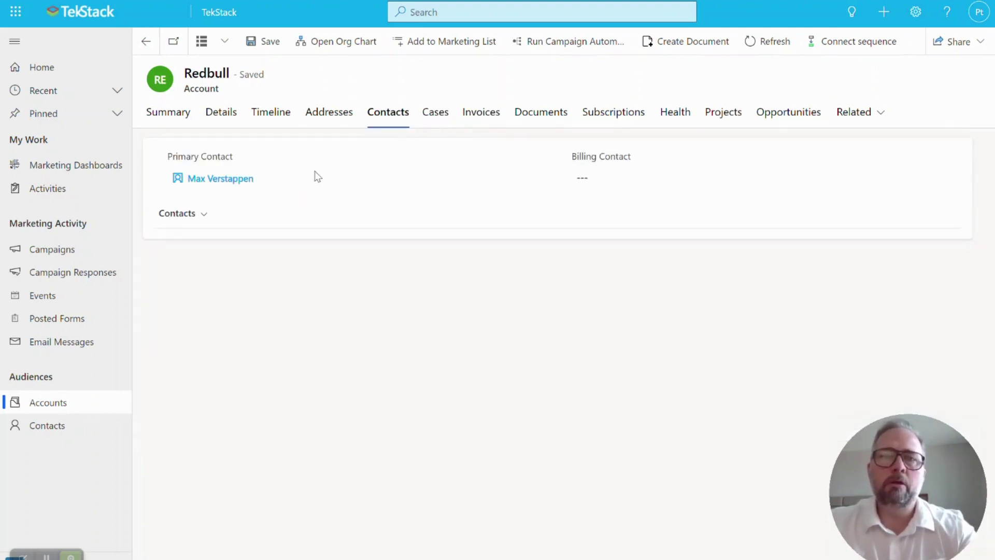
left_click(270, 126)
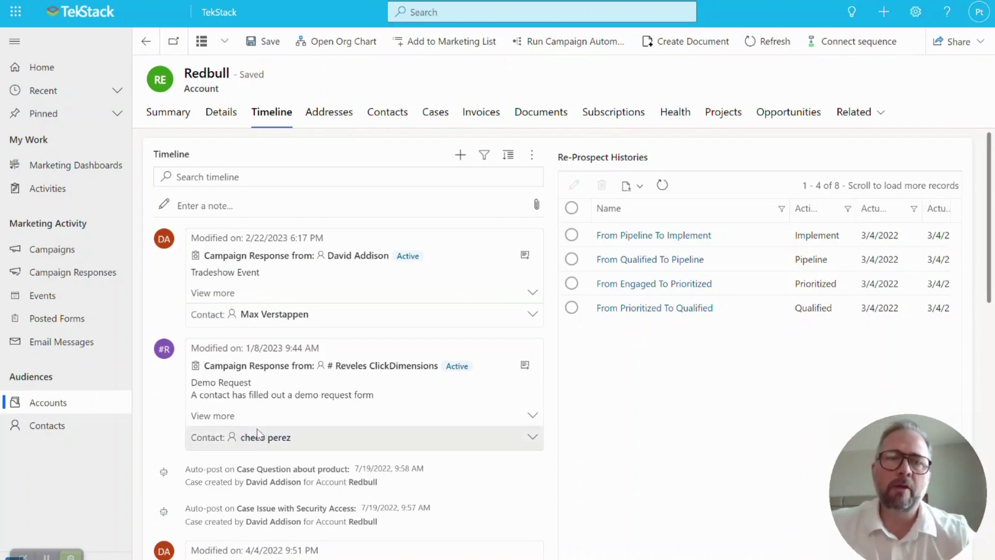
scroll(249, 435, "down", 10)
scroll(258, 433, "up", 10)
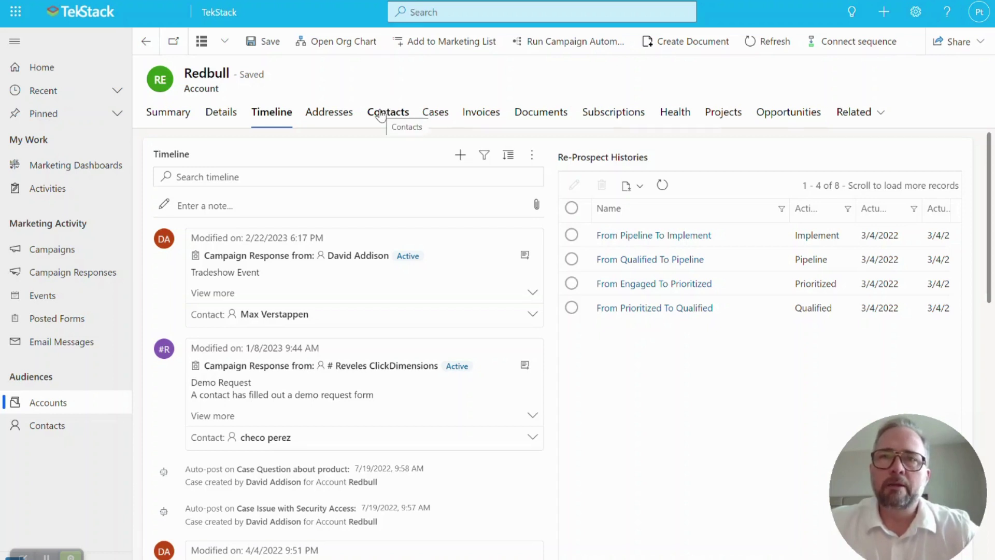
left_click(724, 115)
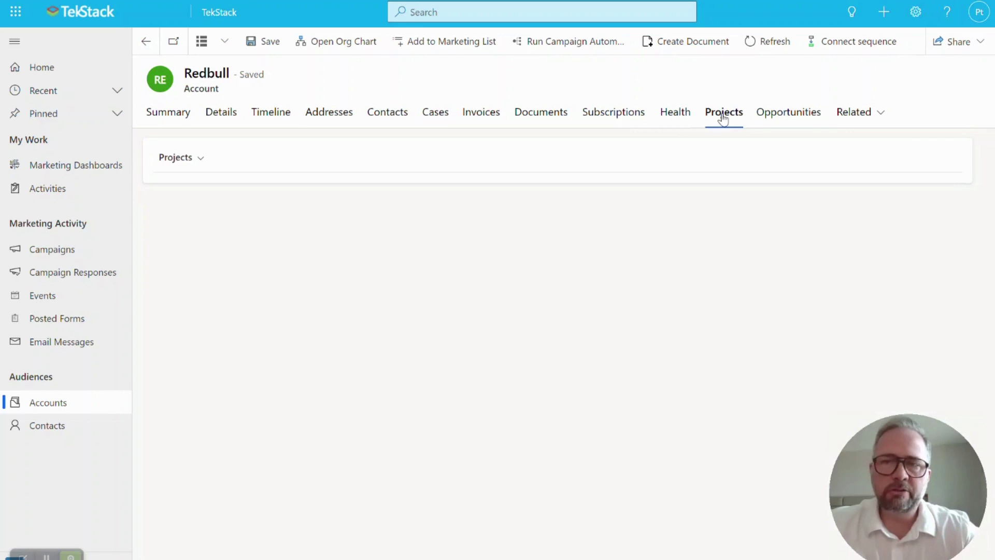
left_click(437, 113)
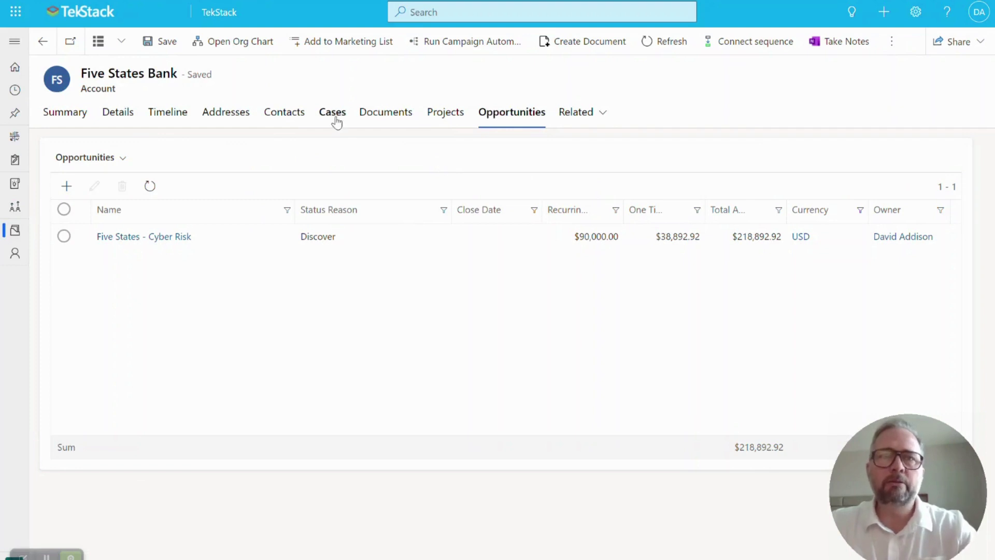
Go back to the Five States Bank account's Summary tab.
left_click(66, 112)
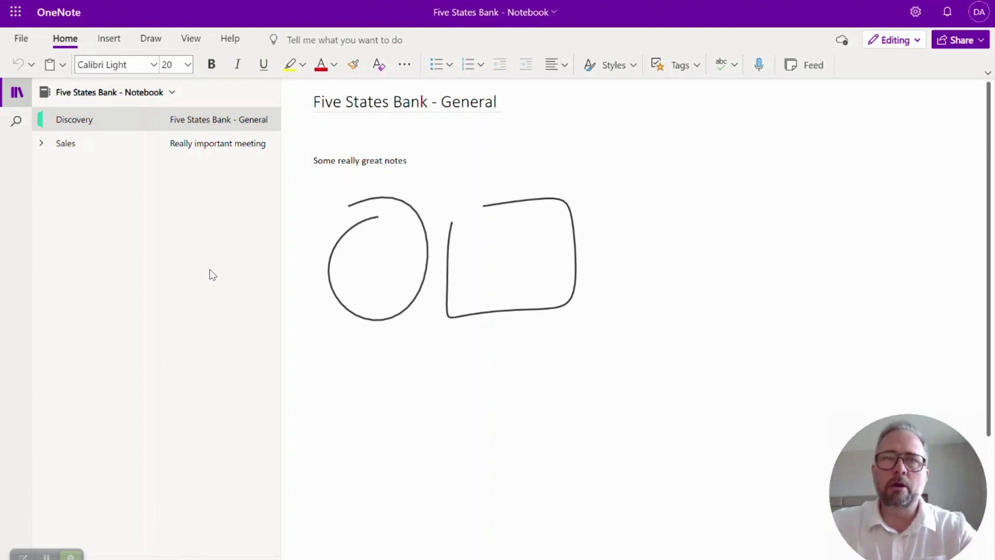
View the Sales group's Five States - Cyber Risk notes, then bring up the account's extra actions.
left_click(68, 147)
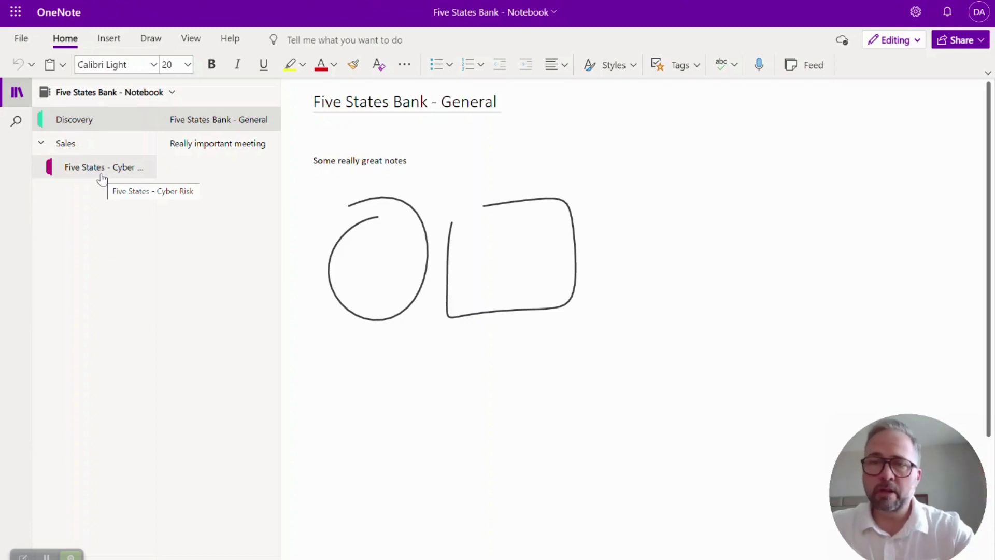
left_click(187, 148)
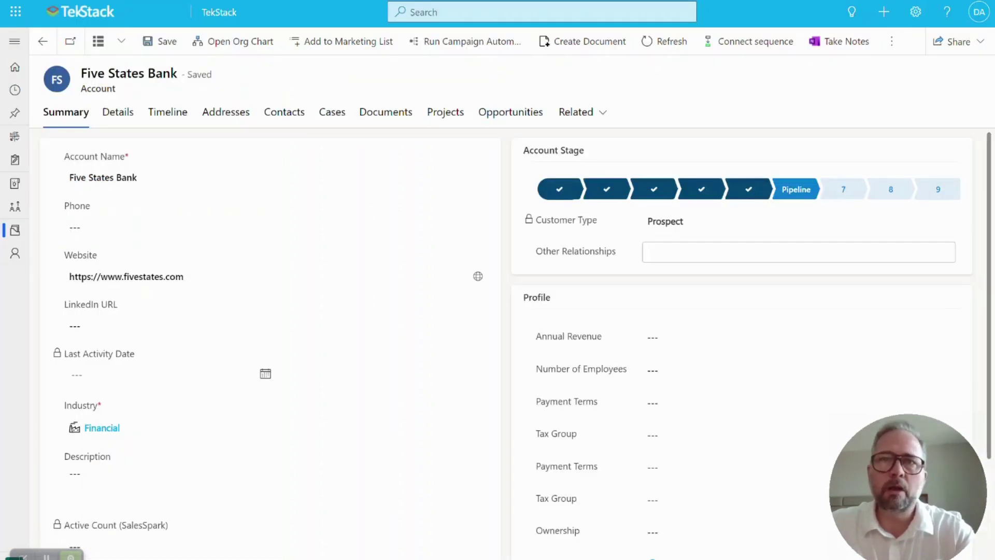
left_click(894, 48)
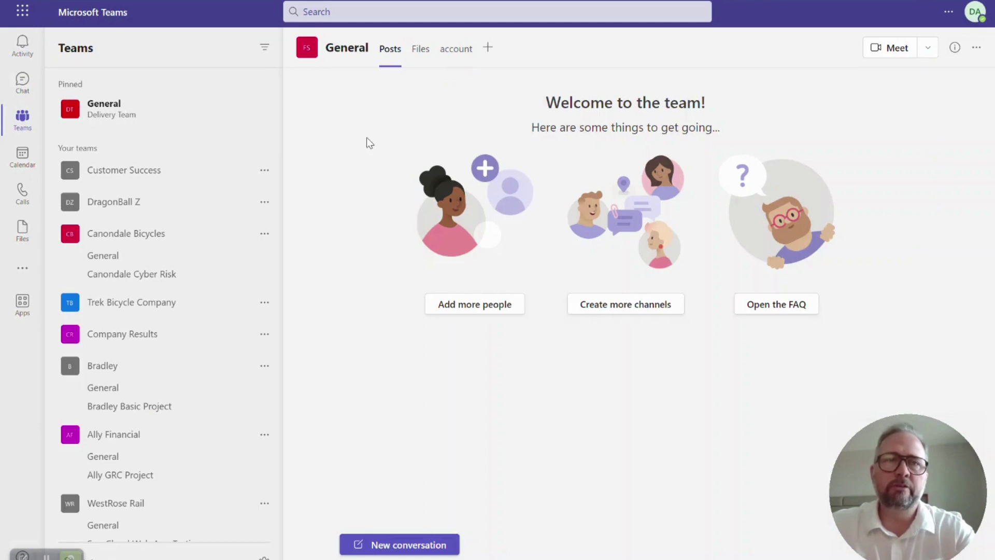
Show the Five States General channel's Files tab listing AttendeeReport.csv.
left_click(430, 51)
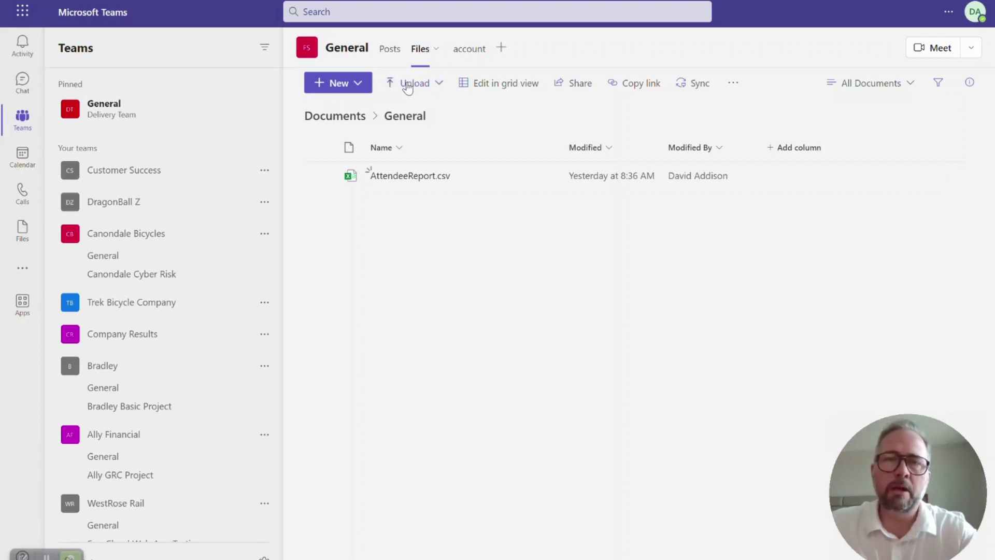
mouse_move(310, 41)
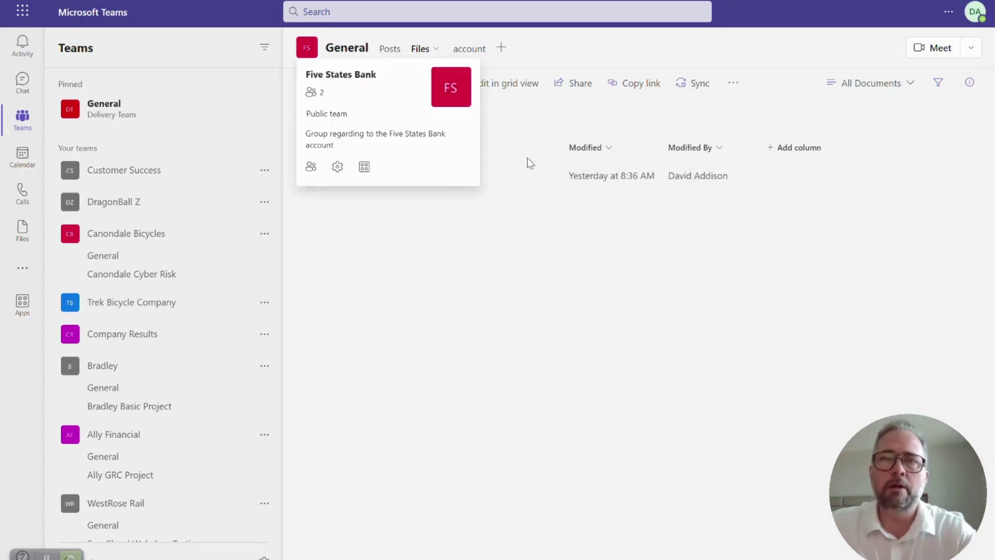
left_click(388, 49)
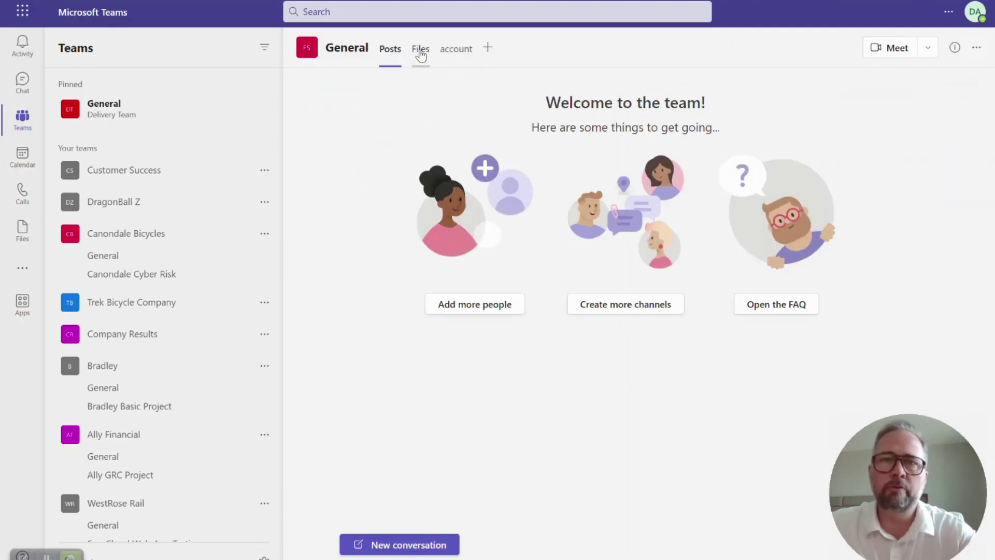
left_click(418, 50)
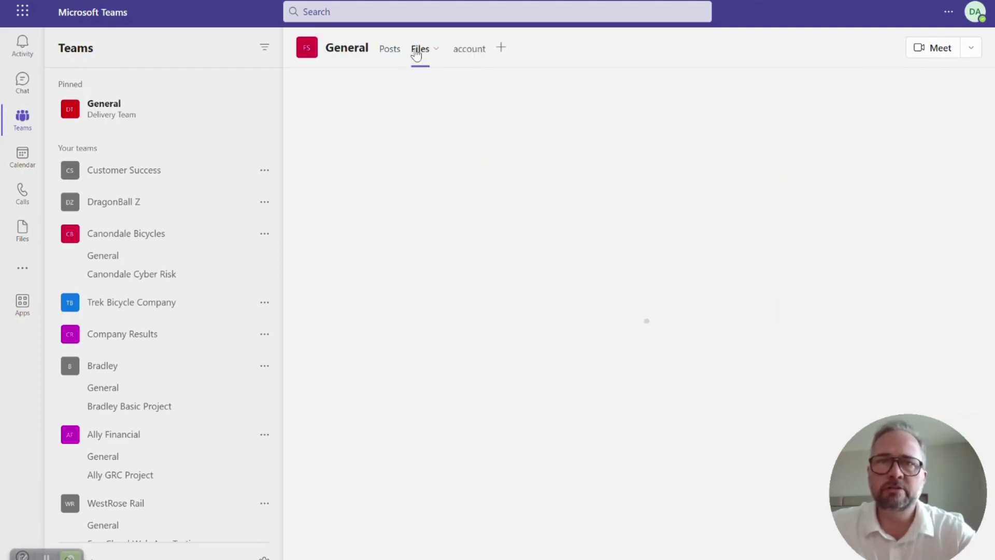
left_click(438, 89)
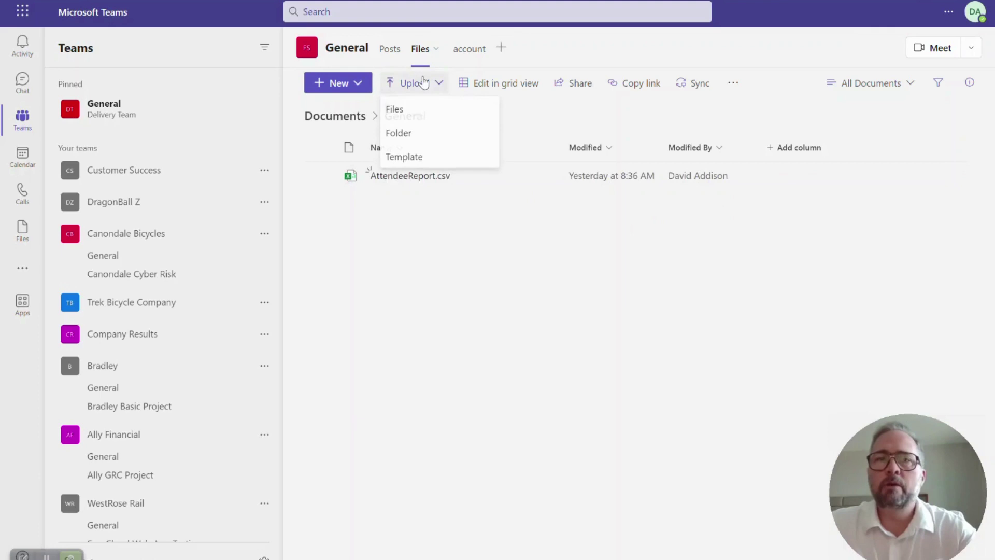
left_click(415, 108)
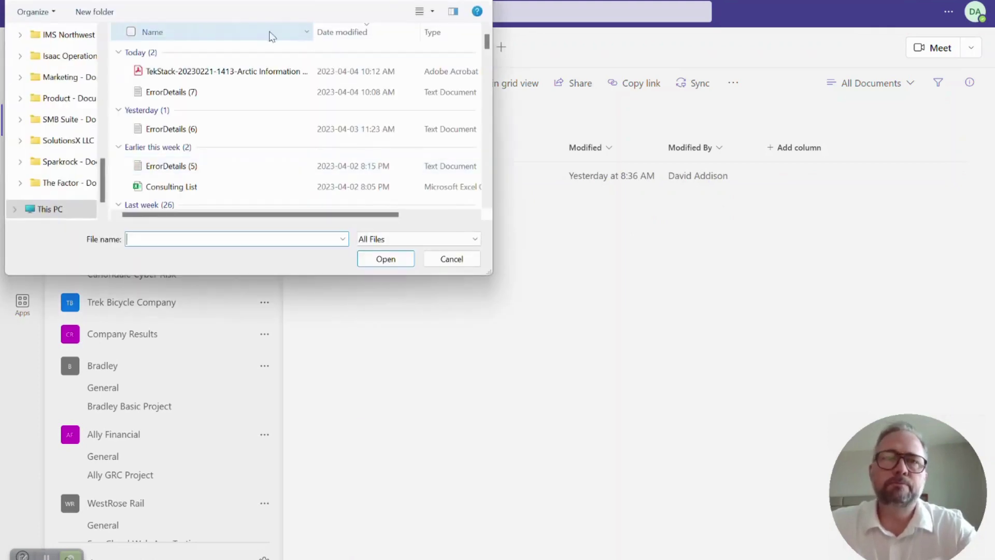
left_click(223, 71)
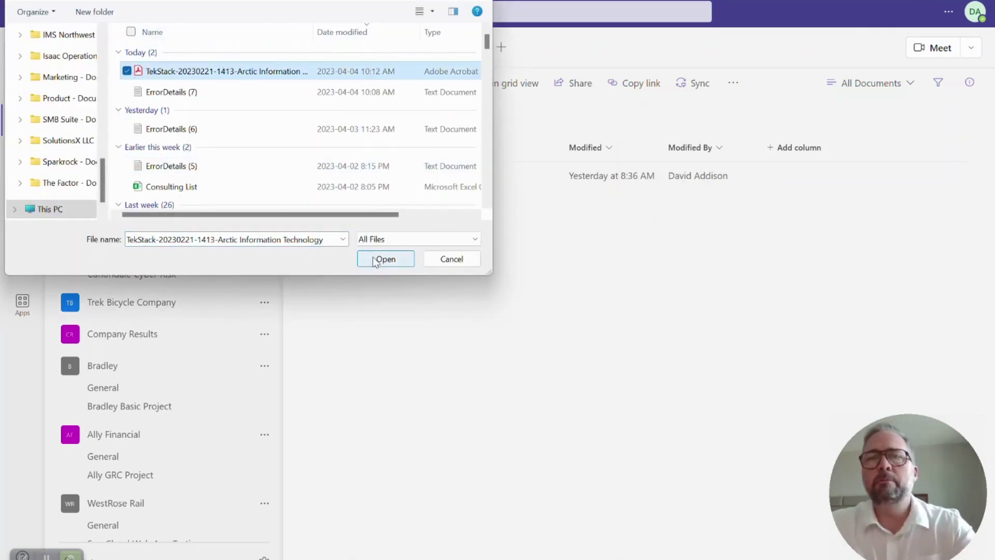
left_click(388, 259)
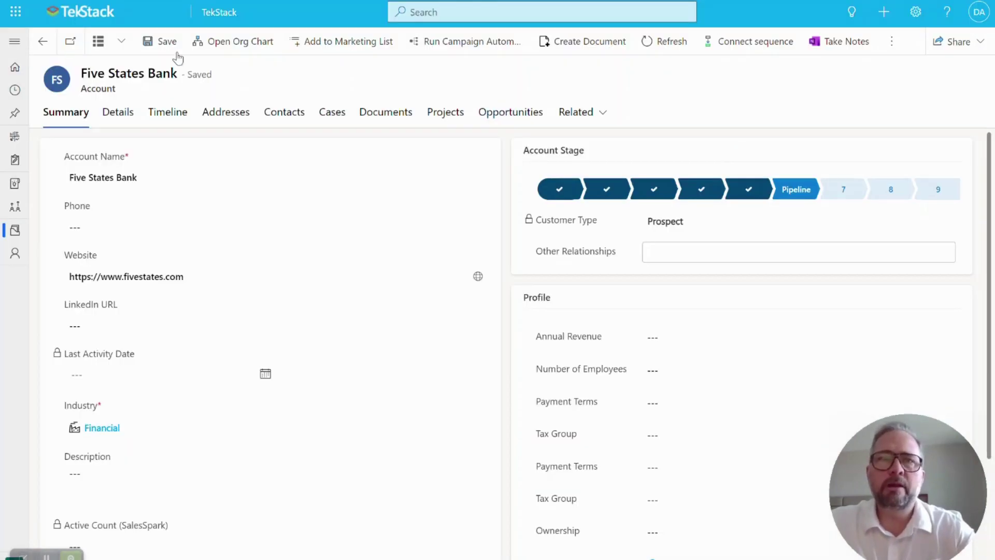
Show the Five States Bank account's Documents tab, which lists the uploaded Arctic Information Technology PDF.
right_click(403, 117)
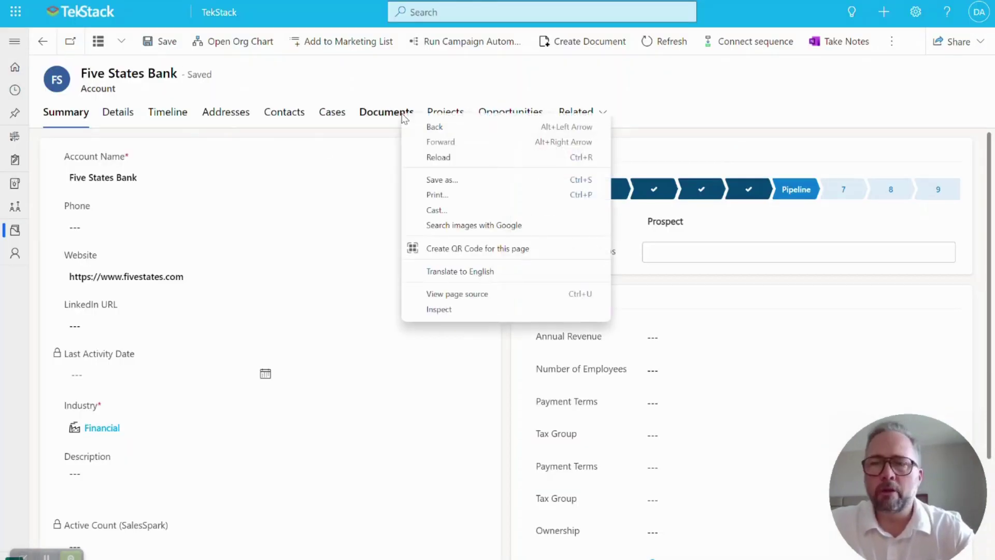
left_click(382, 118)
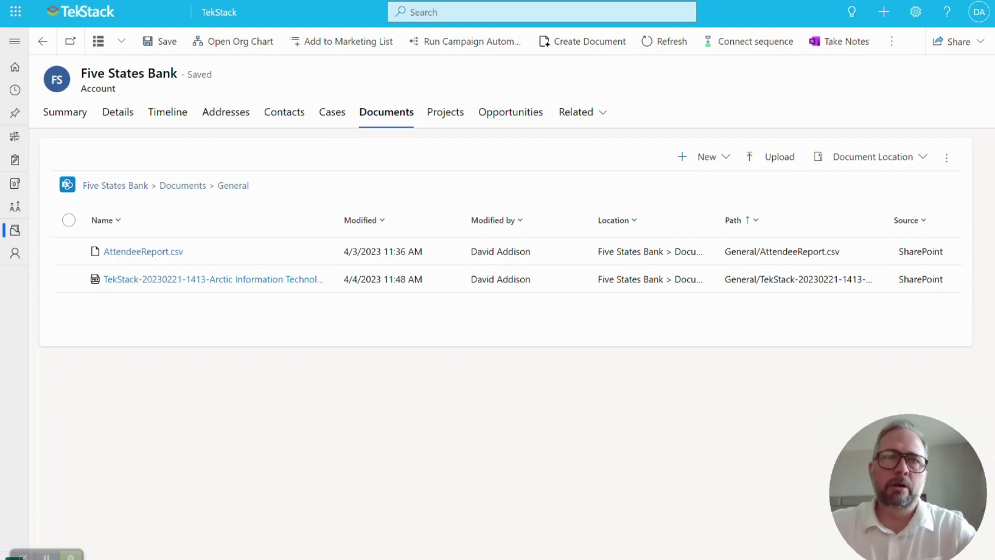
Open the Five States - Cyber Risk opportunity and review its service and product lines ($198,892.92 total).
left_click(500, 123)
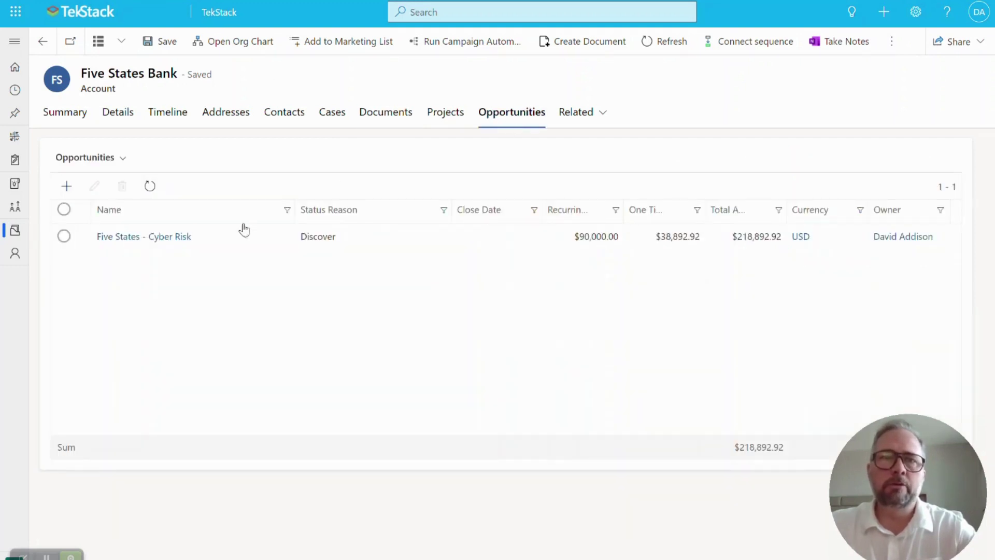
left_click(152, 237)
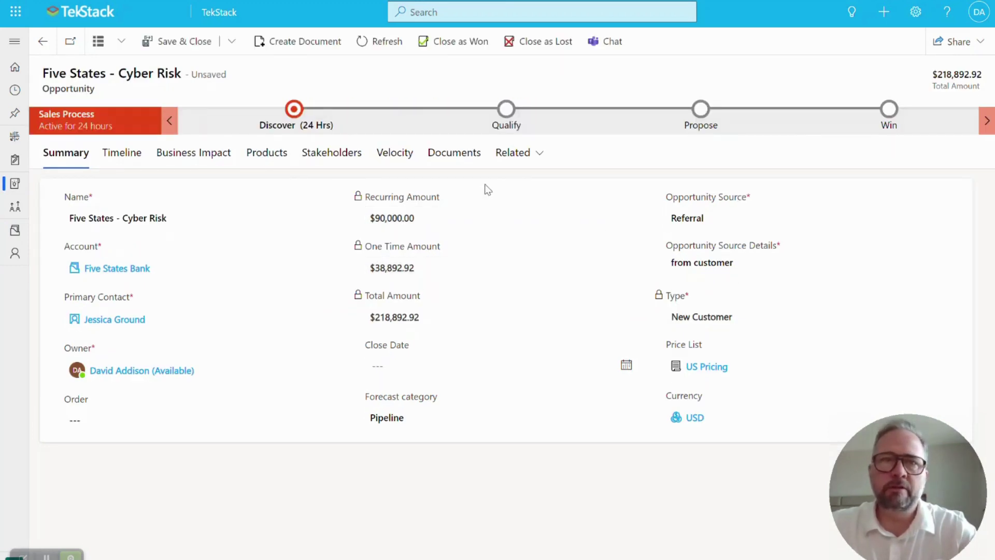
left_click(262, 162)
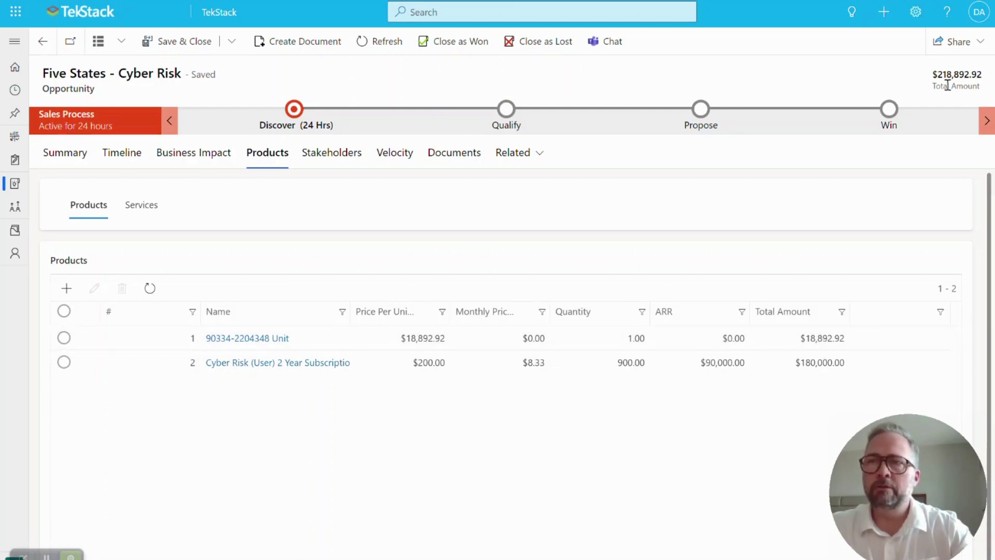
left_click(149, 210)
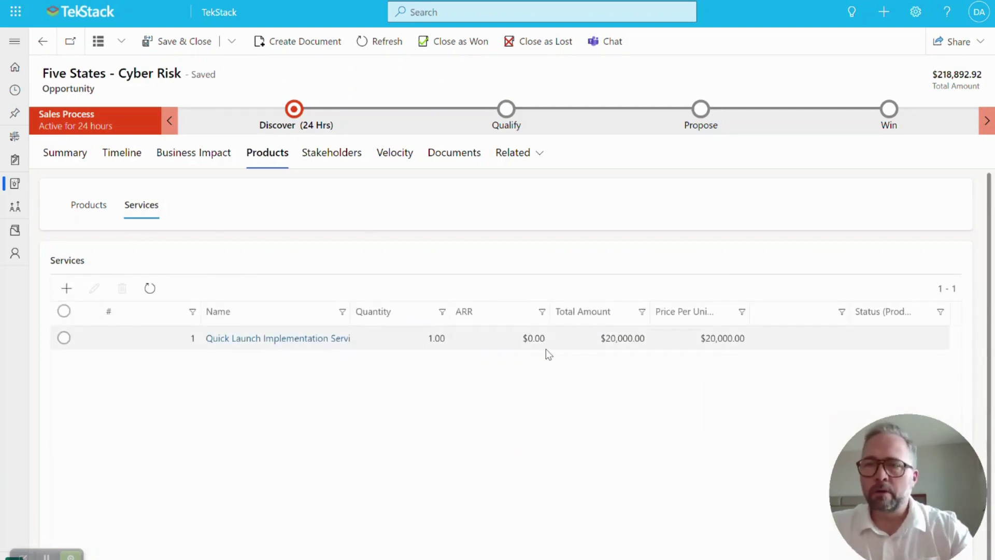
left_click(86, 208)
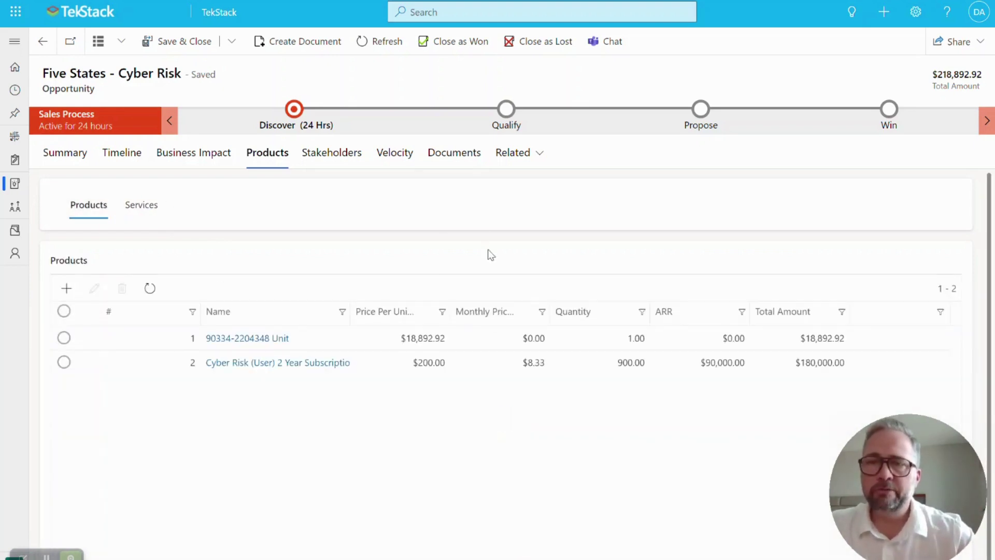
left_click(317, 46)
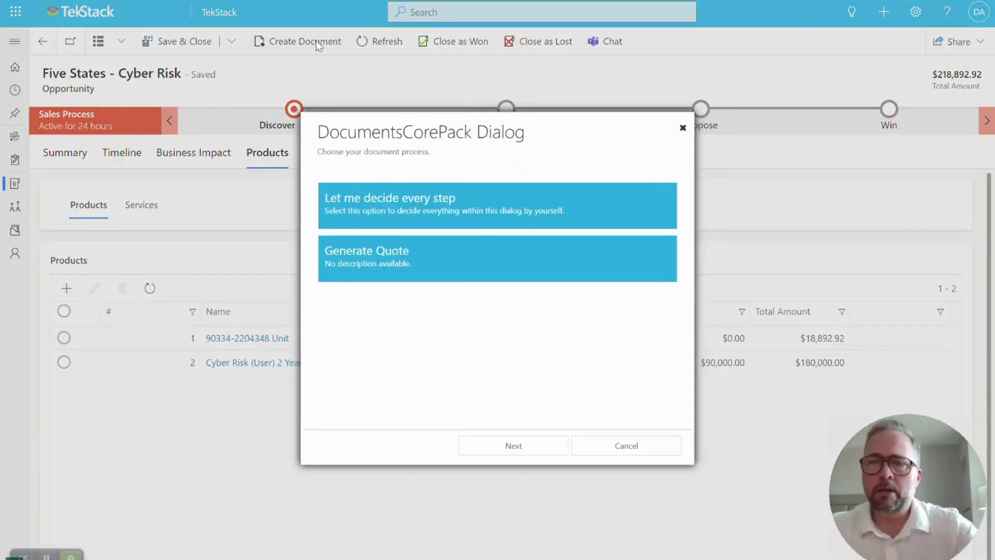
left_click(471, 214)
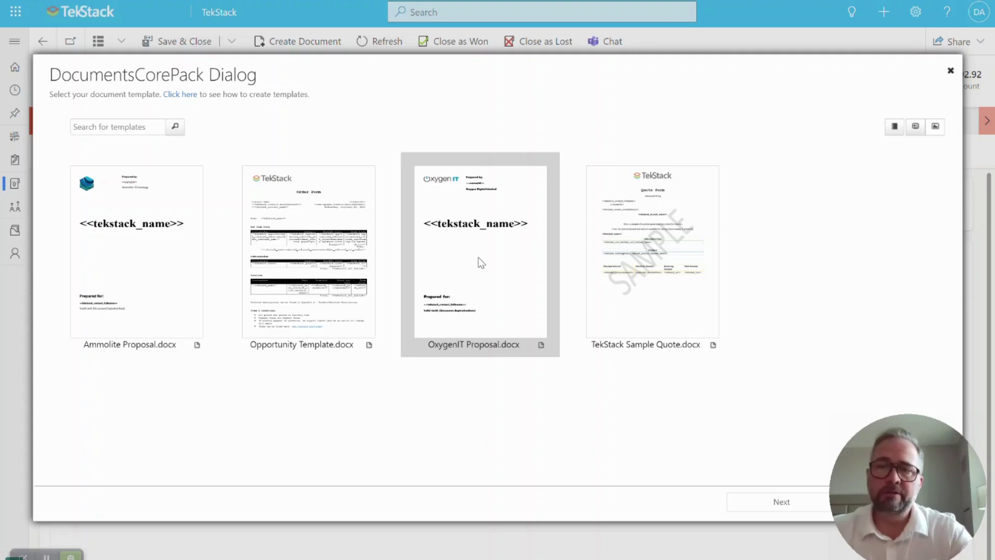
left_click(371, 294)
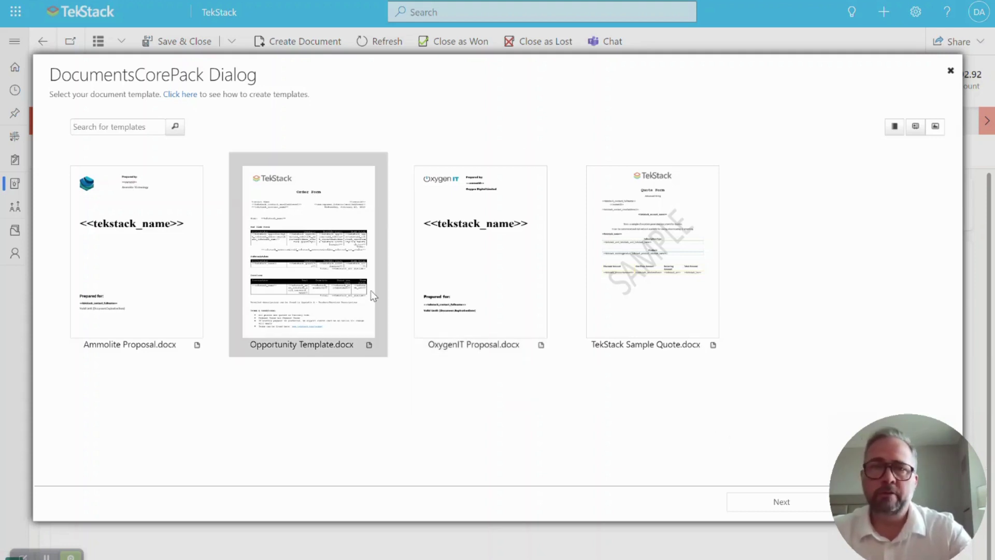
left_click(757, 503)
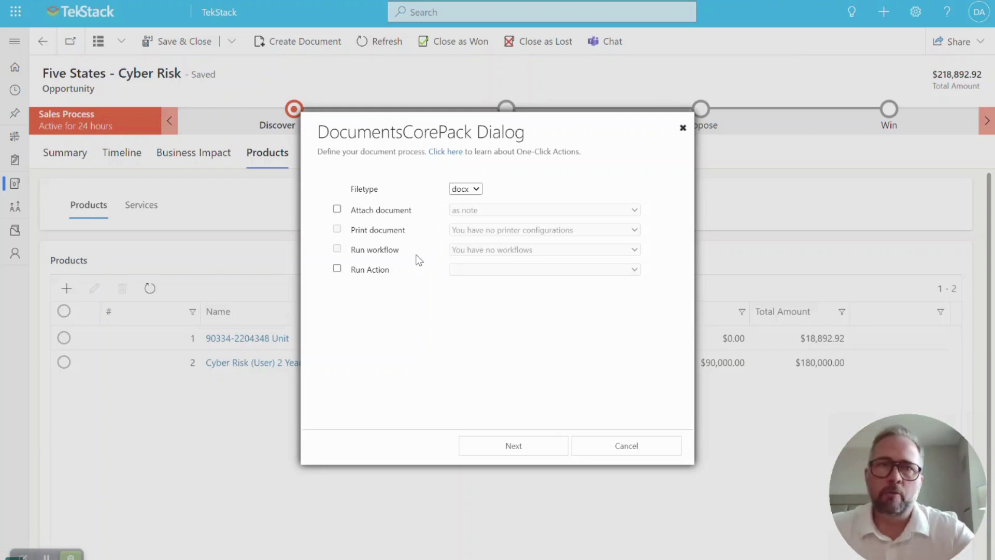
left_click(629, 450)
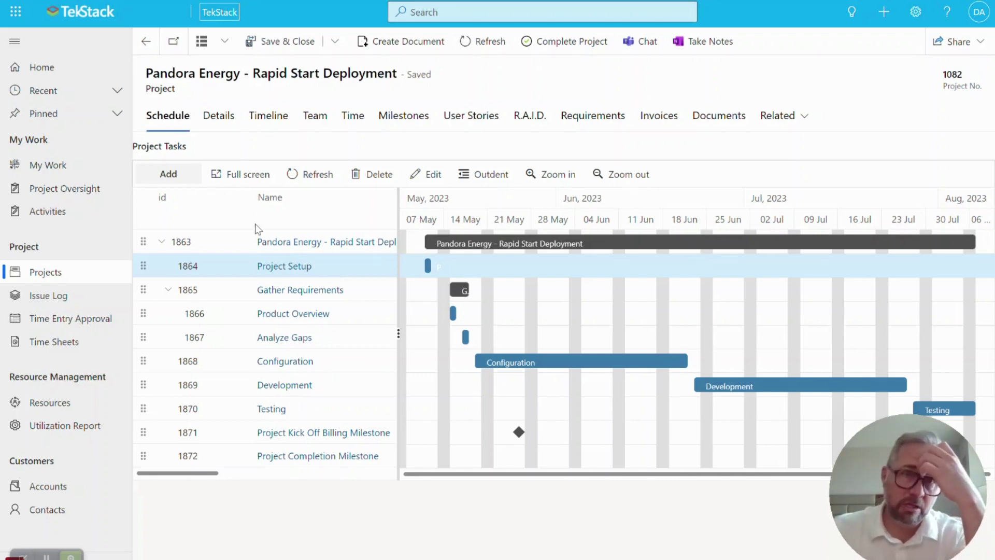
left_click(274, 362)
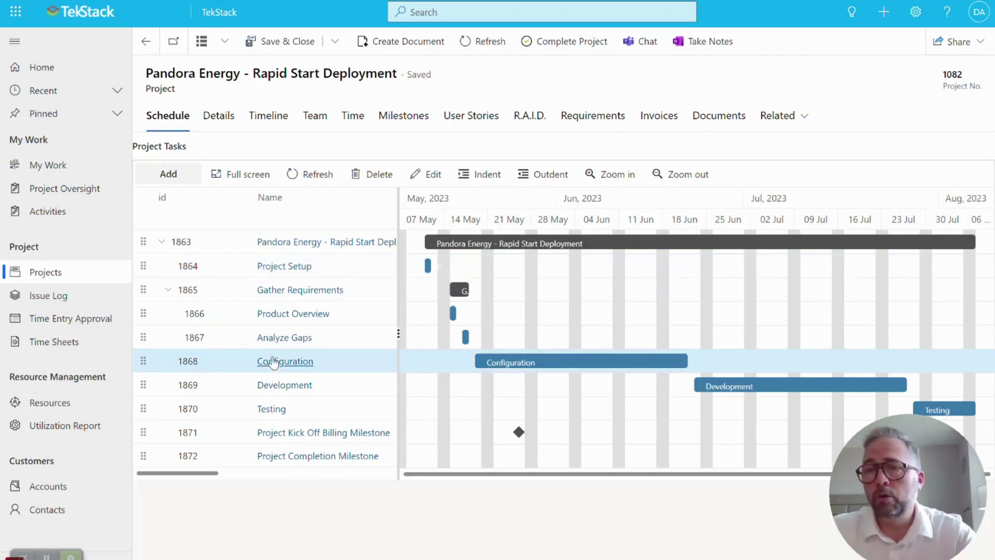
left_click(274, 361)
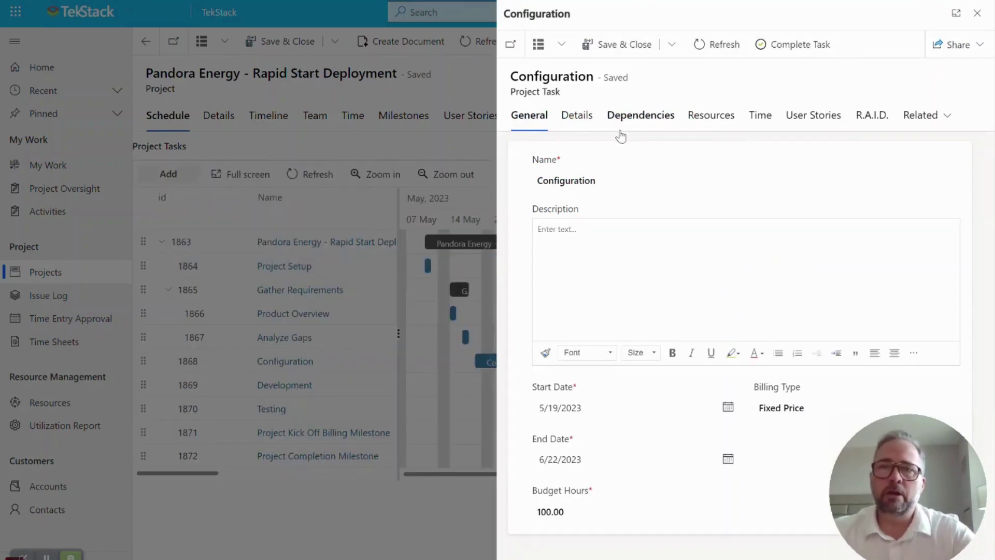
left_click(576, 117)
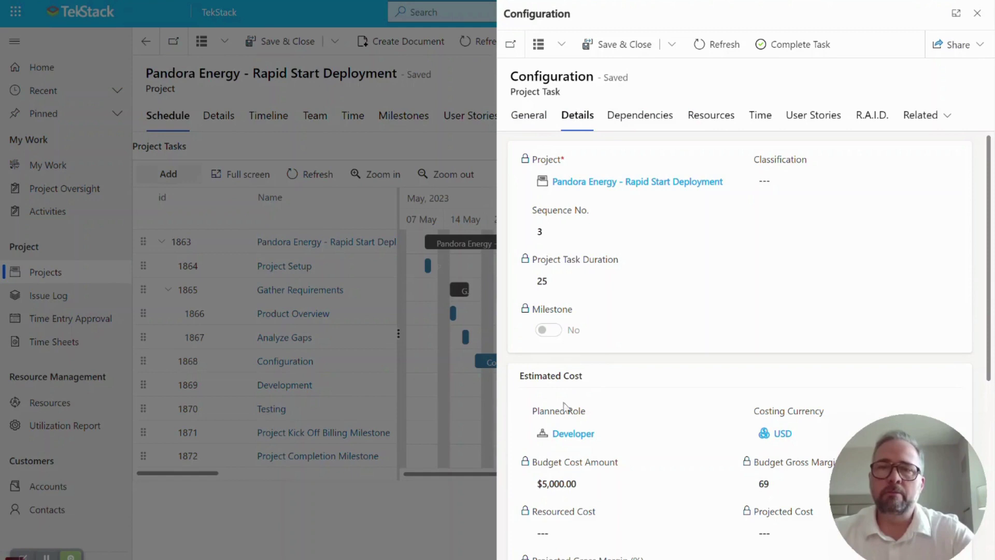
left_click(724, 122)
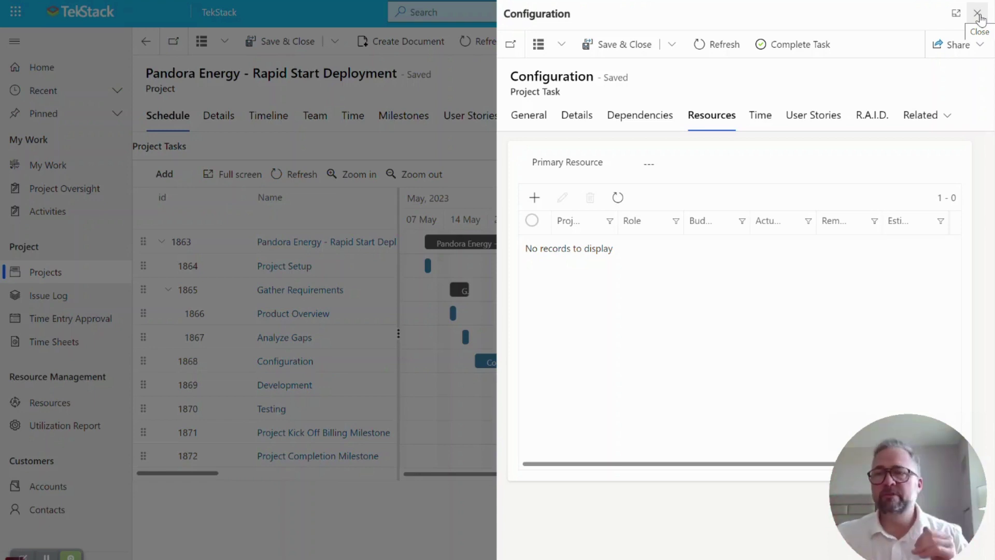
left_click(978, 14)
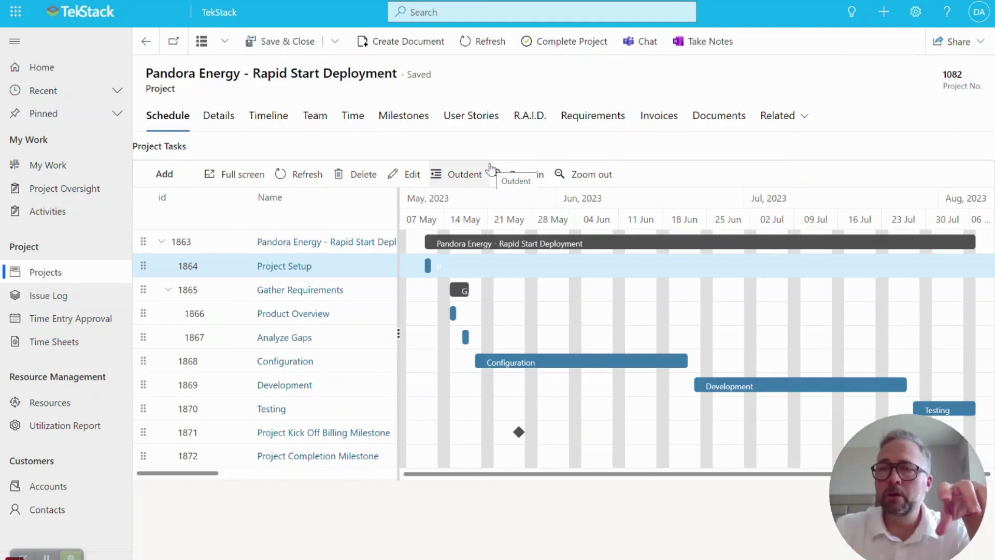
Open the Pandora Energy project's Details form and scroll to its Costs and Cost and Margin sections.
left_click(219, 115)
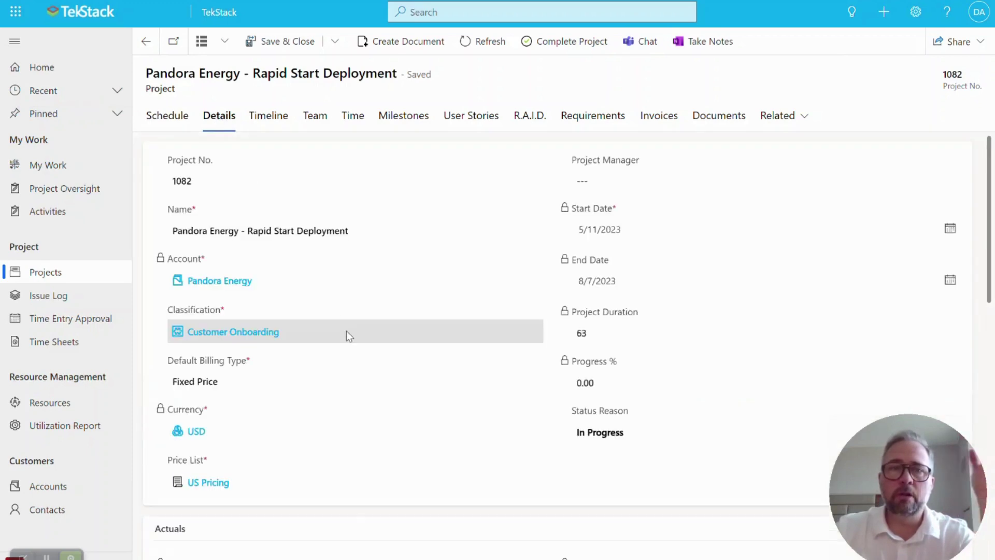
scroll(346, 334, "down", 10)
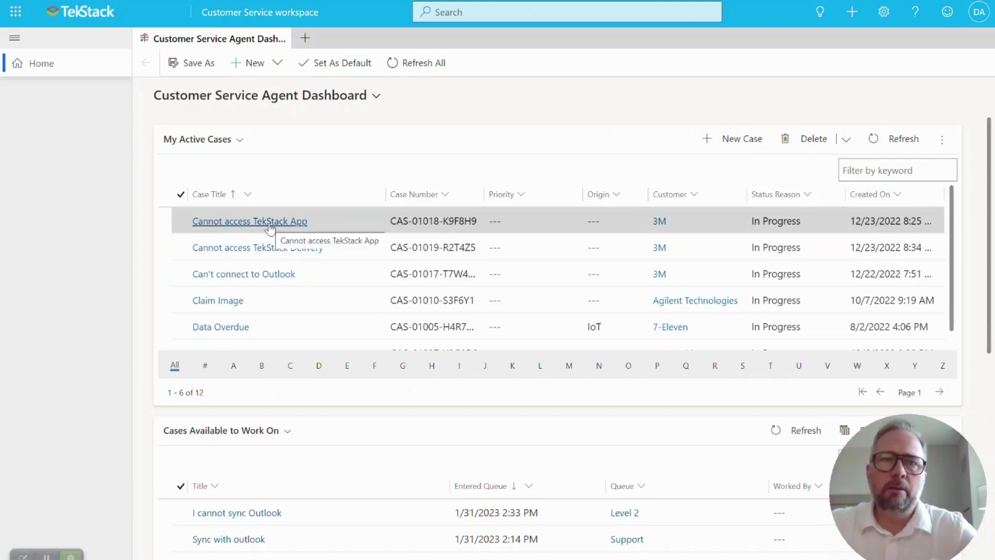
Open the Active Cases list in a new TekStack tab from the Cases entry.
left_click(305, 37)
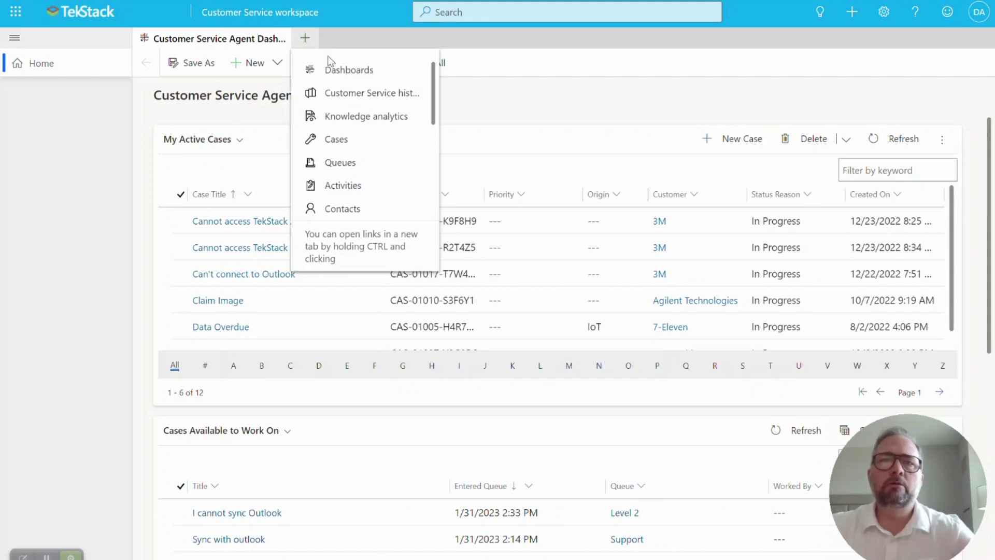
right_click(342, 136)
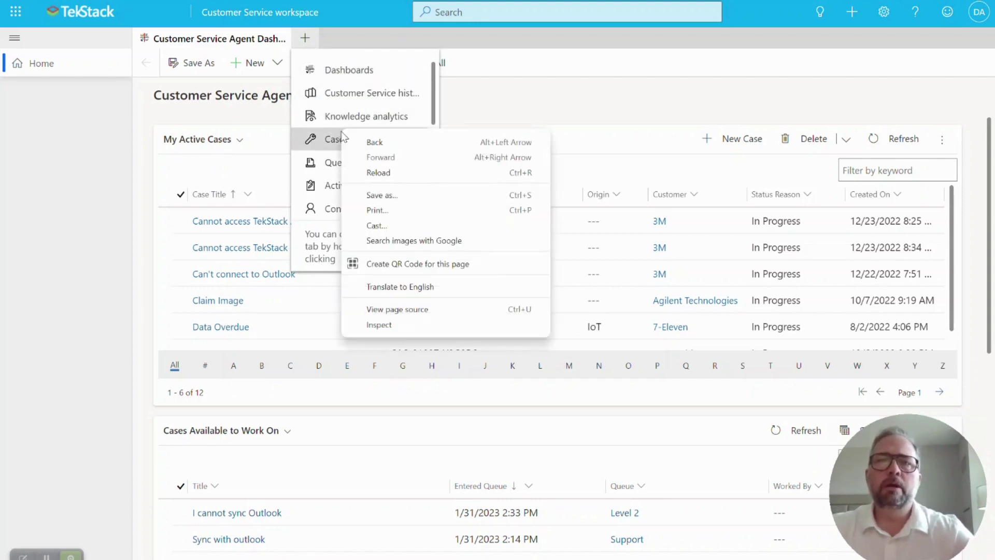
left_click(327, 145)
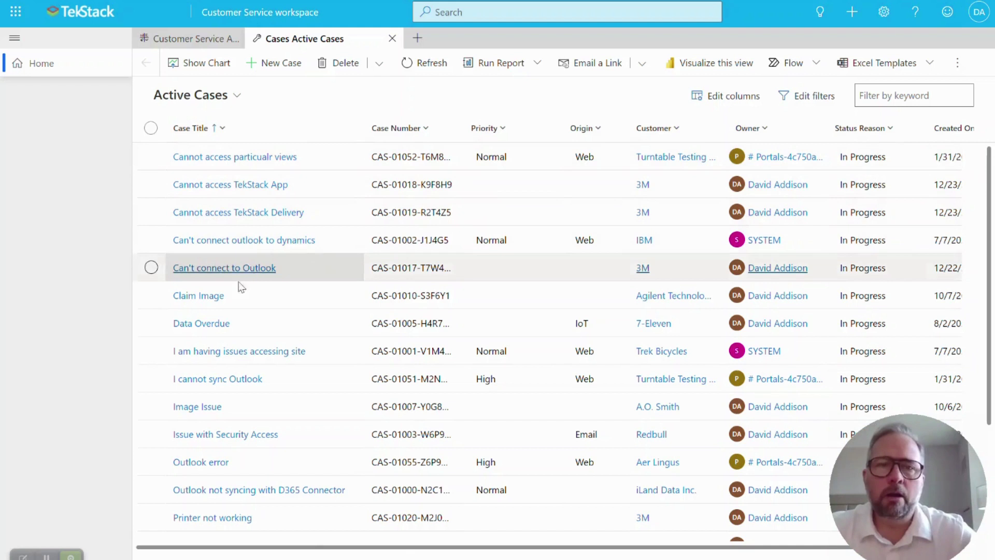
Open the Issue with Security Access case, check Details and Summary, then run a knowledge search showing 2 articles.
left_click(205, 434)
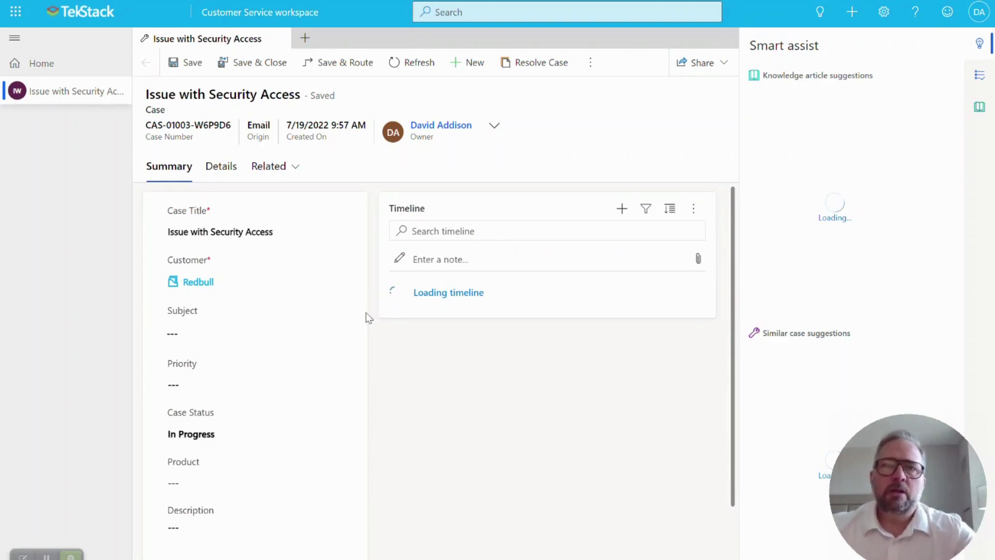
left_click(225, 171)
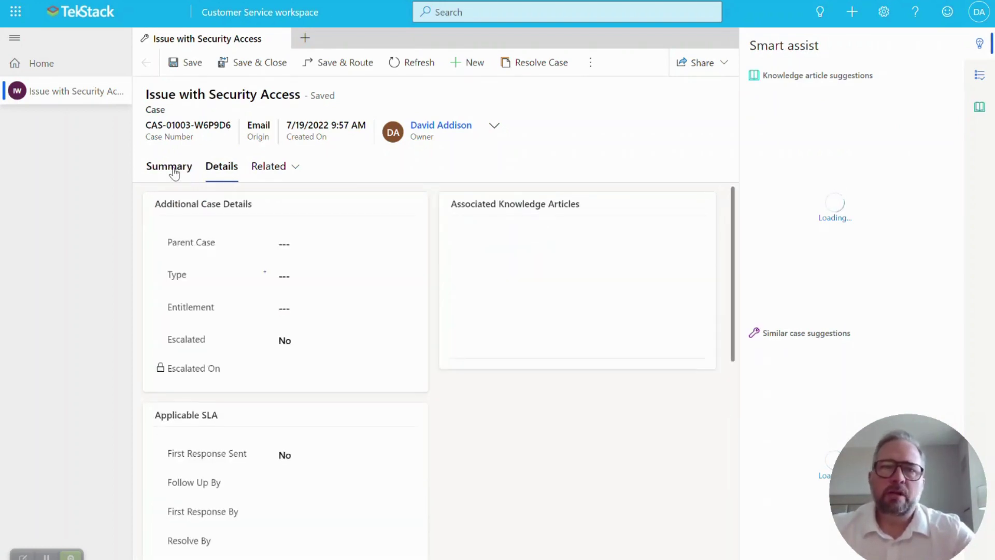
left_click(174, 171)
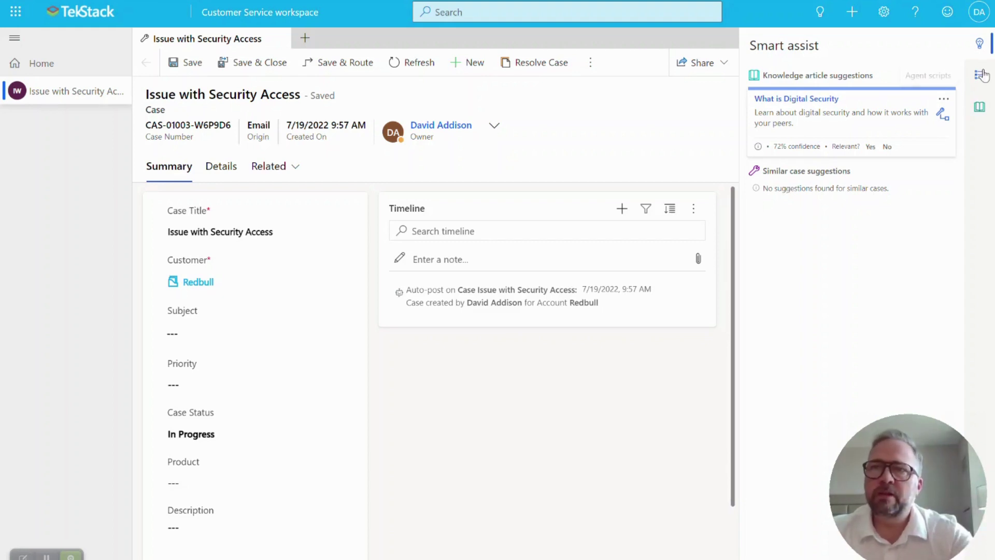
left_click(981, 76)
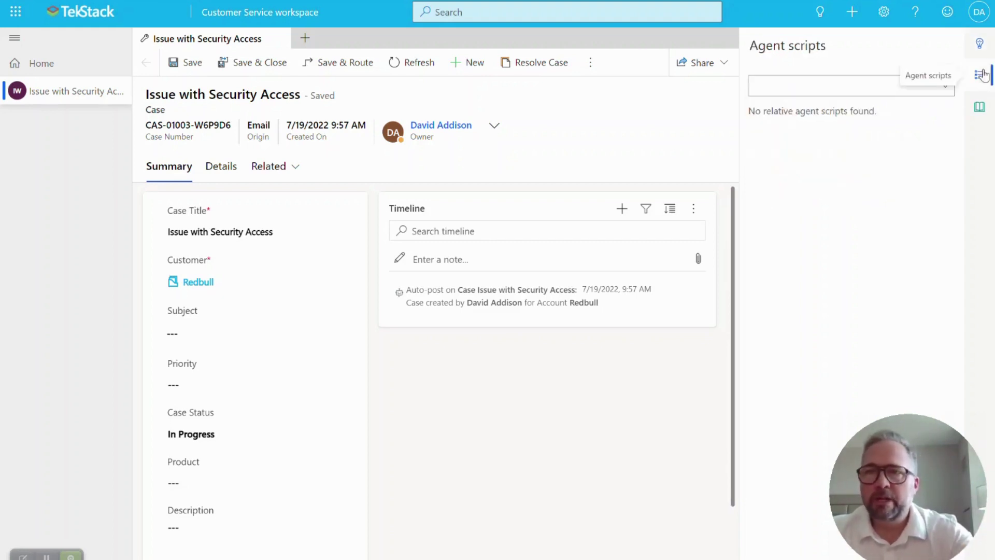
left_click(979, 107)
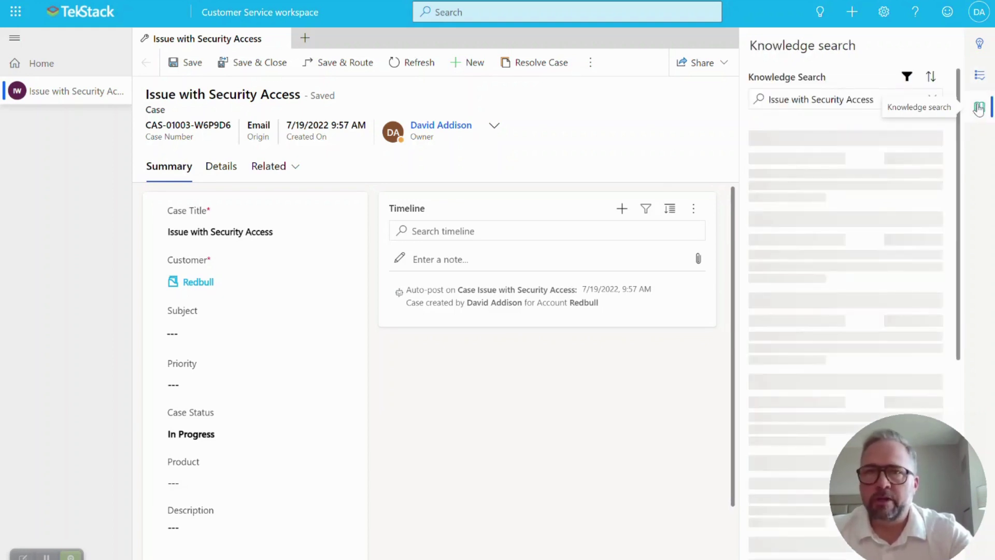
Open the IoT Alerts list in a new TekStack tab.
left_click(304, 41)
scroll(378, 83, "down", 4)
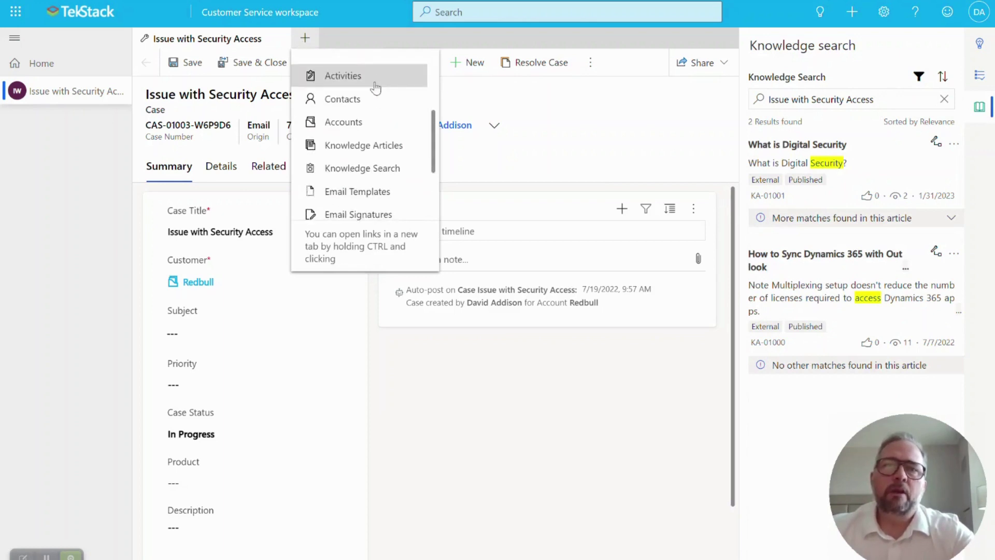
left_click(366, 160)
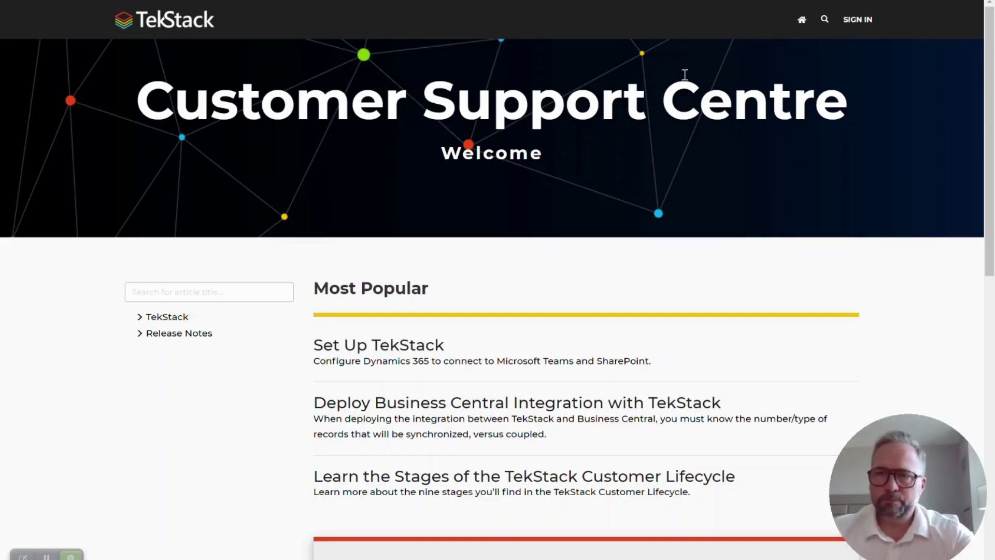
Sign in to the Customer Support Centre portal using the browser's saved username and password.
left_click(858, 20)
left_click(291, 153)
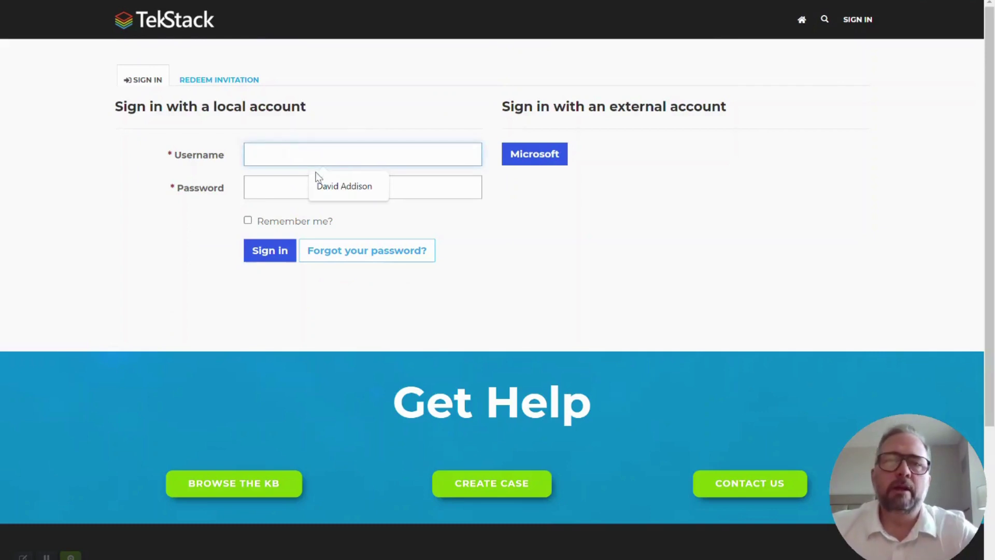
left_click(326, 186)
left_click(322, 187)
left_click(341, 227)
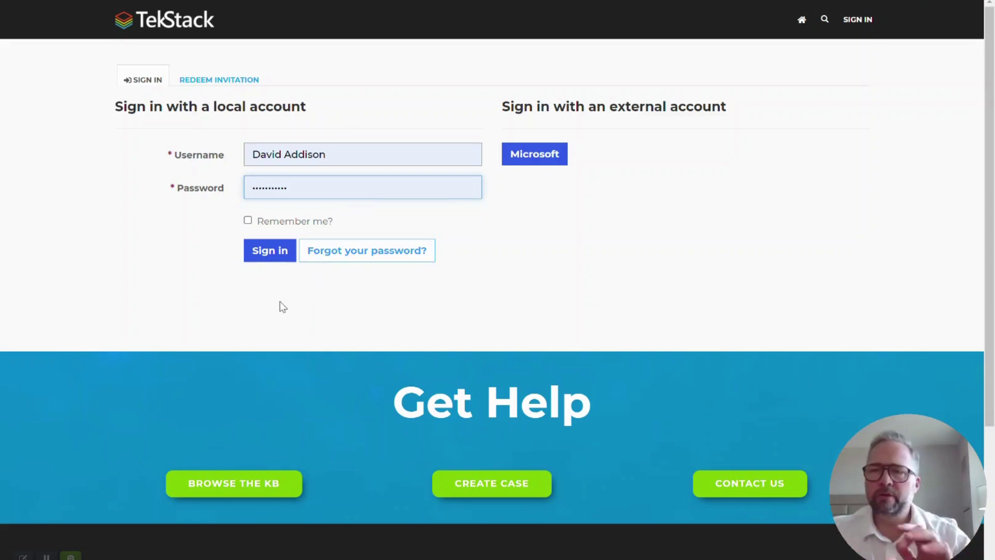
left_click(271, 255)
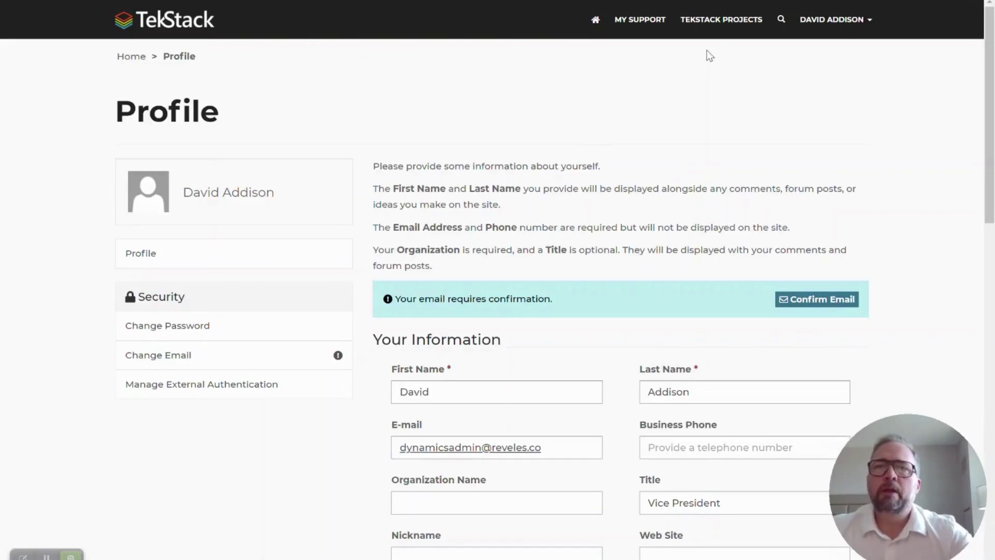
Go to My Support and switch the case list from My Open Cases to My Closed Cases.
left_click(642, 23)
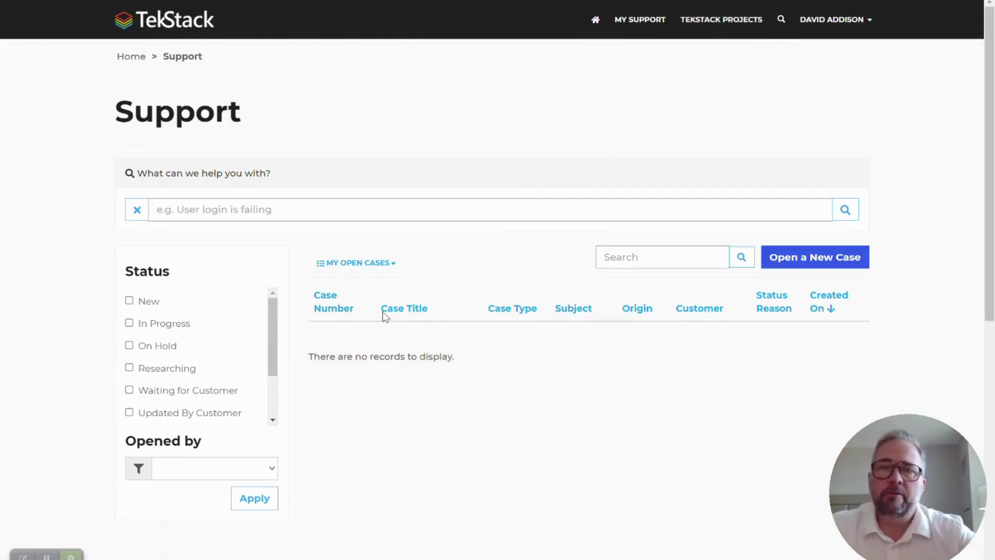
left_click(375, 274)
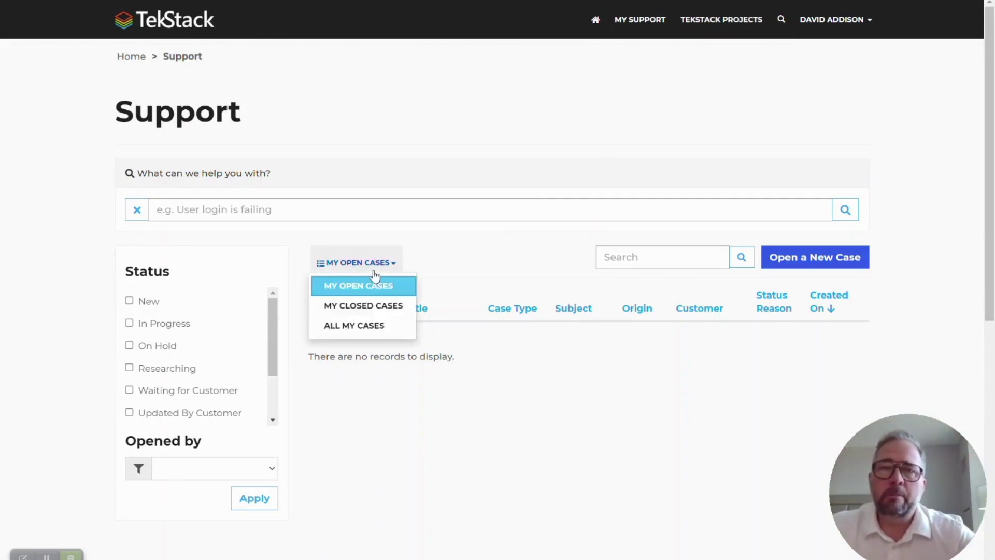
left_click(374, 305)
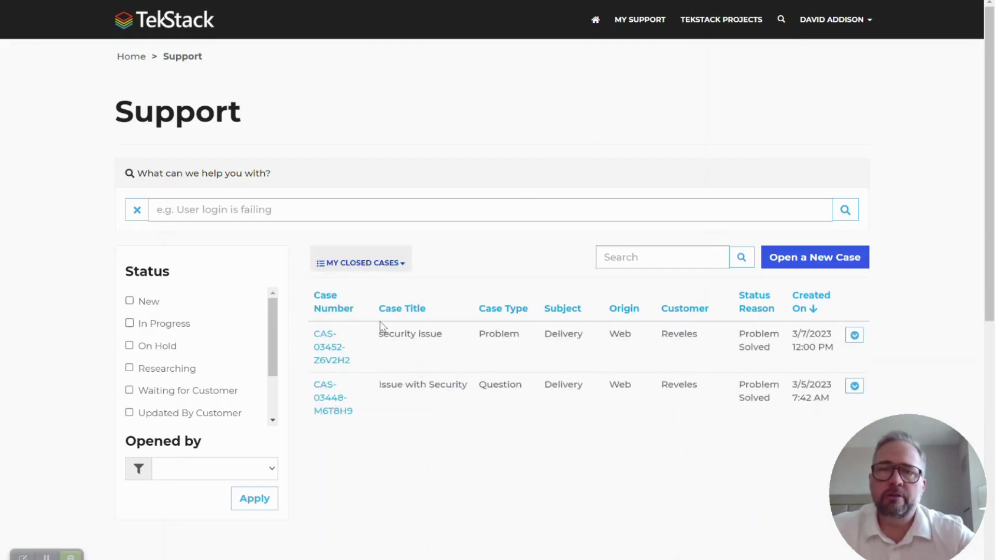
Start a new support case titled 'security' and scroll through the suggested topics and form.
left_click(772, 261)
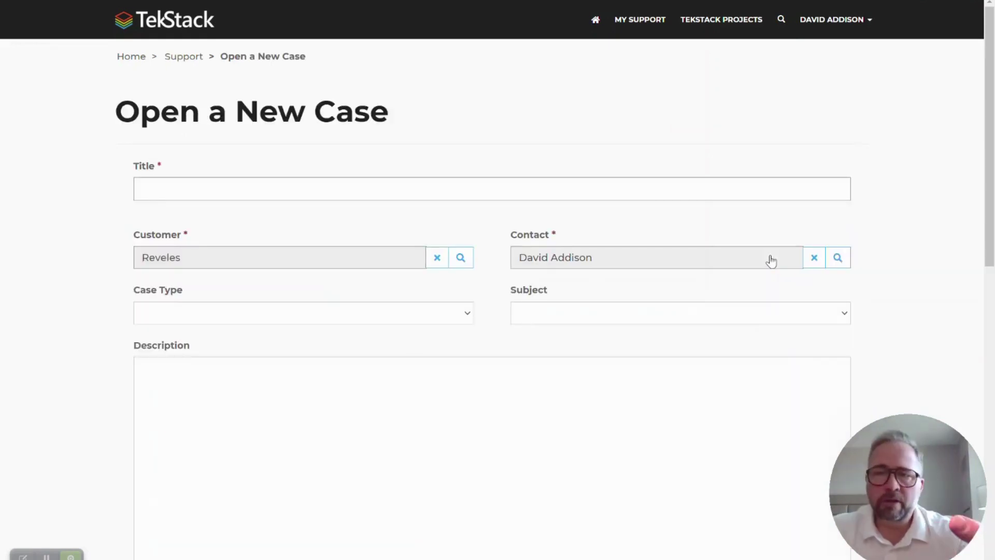
left_click(451, 199)
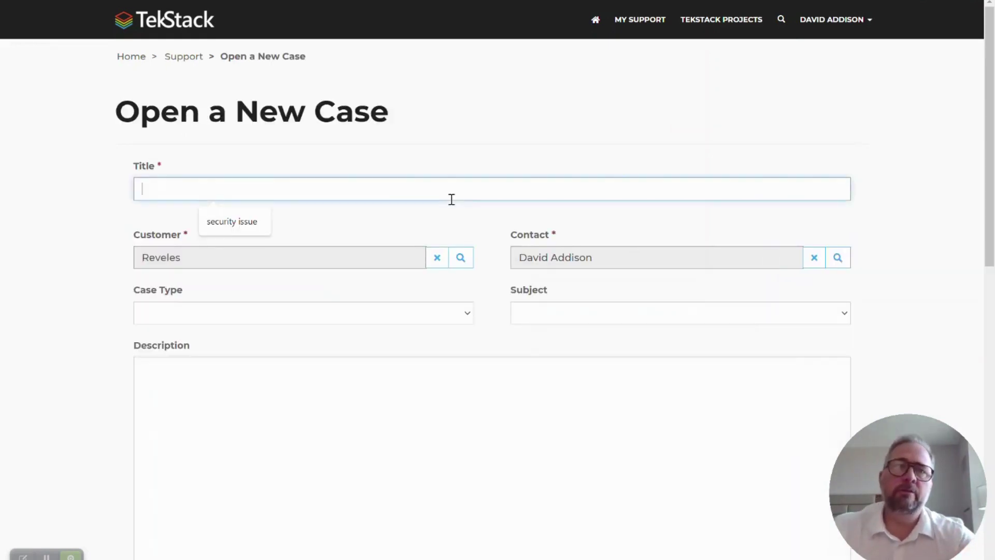
type("securituy")
key("BackSpace")
key("BackSpace")
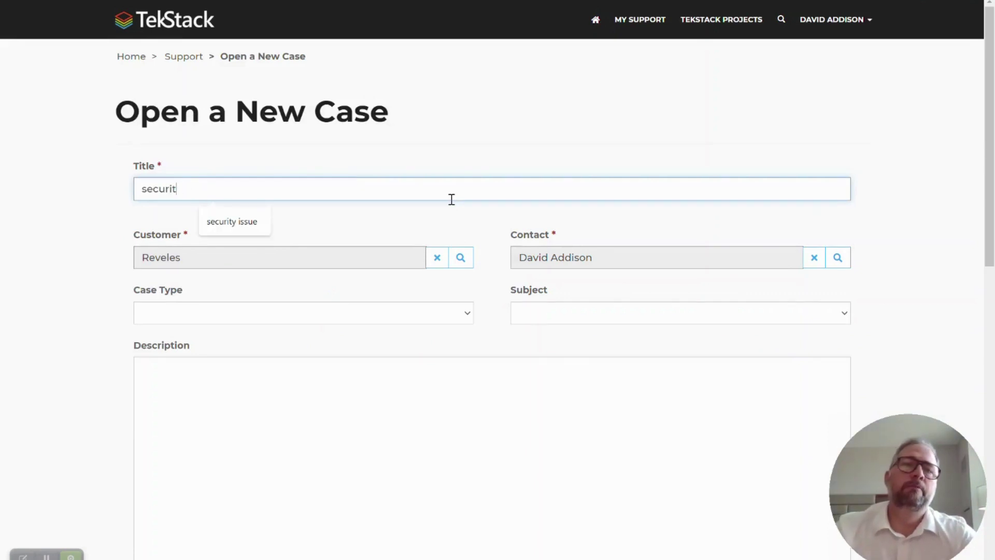
type("uy")
key("BackSpace")
key("BackSpace")
type("y")
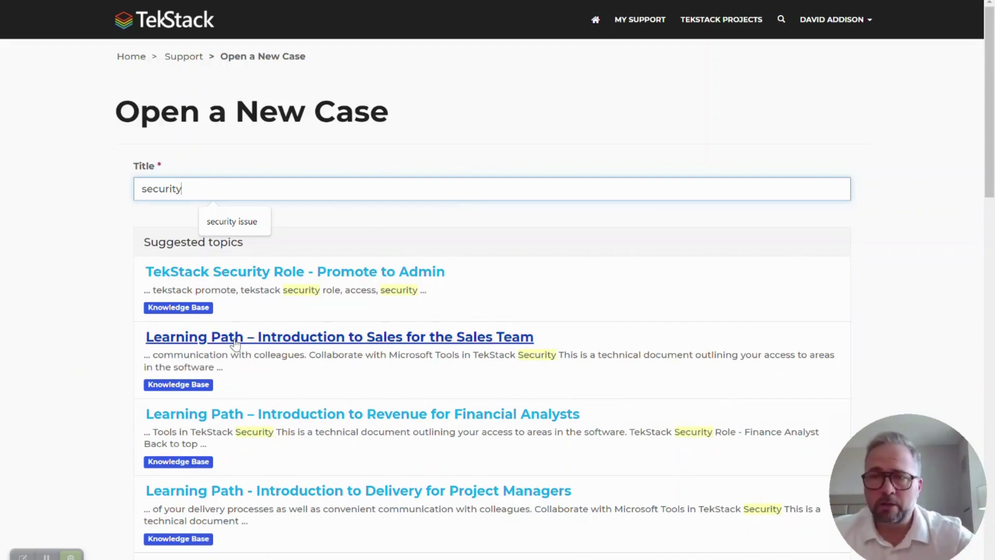
scroll(235, 342, "down", 8)
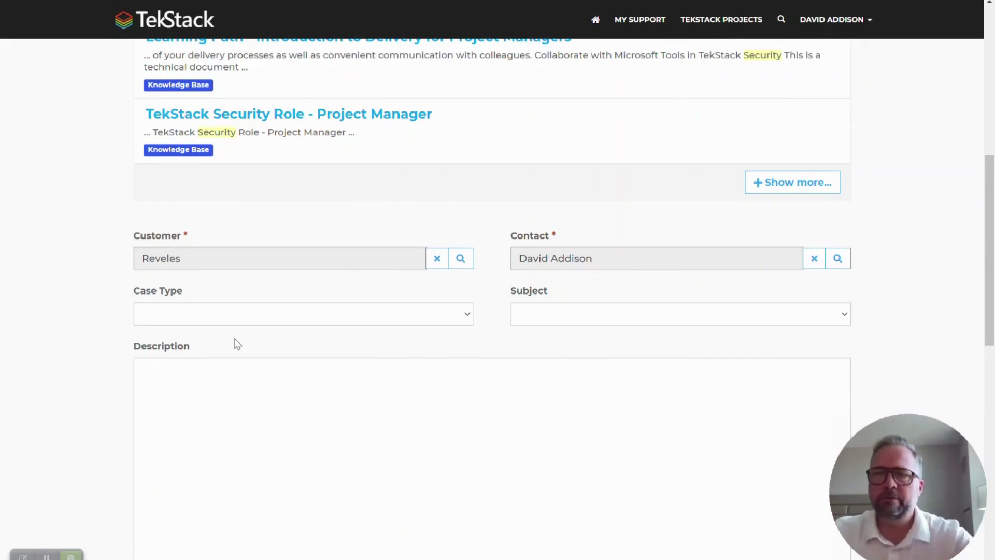
scroll(290, 348, "down", 4)
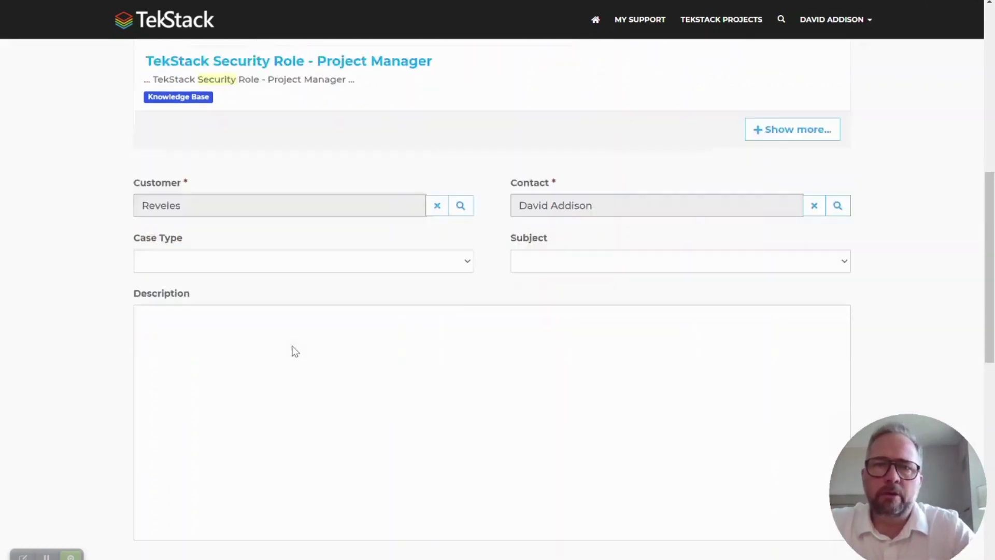
scroll(293, 348, "down", 2)
scroll(293, 349, "up", 15)
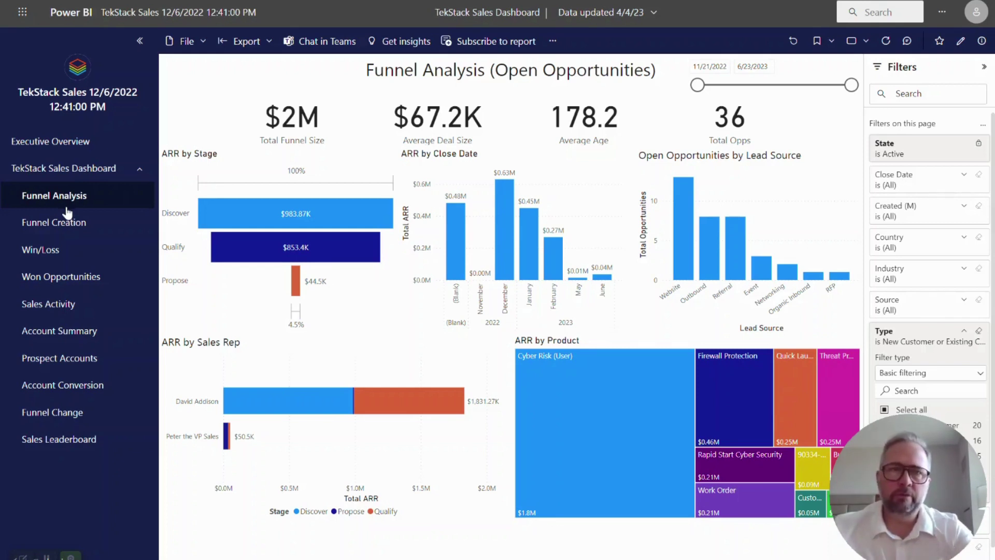
Move from the Funnel Creation page to the Win/Loss Analysis page showing 9 won opportunities.
left_click(25, 225)
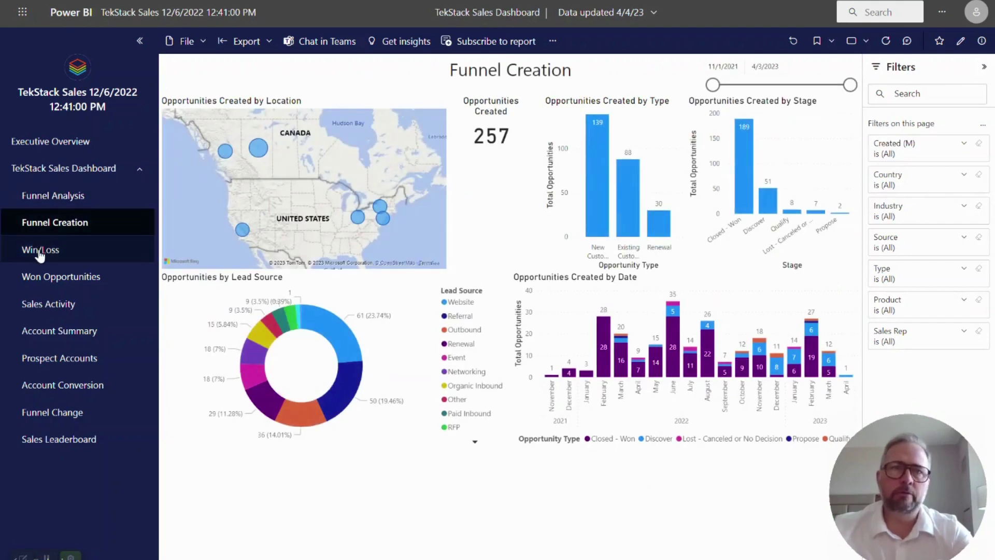
left_click(40, 252)
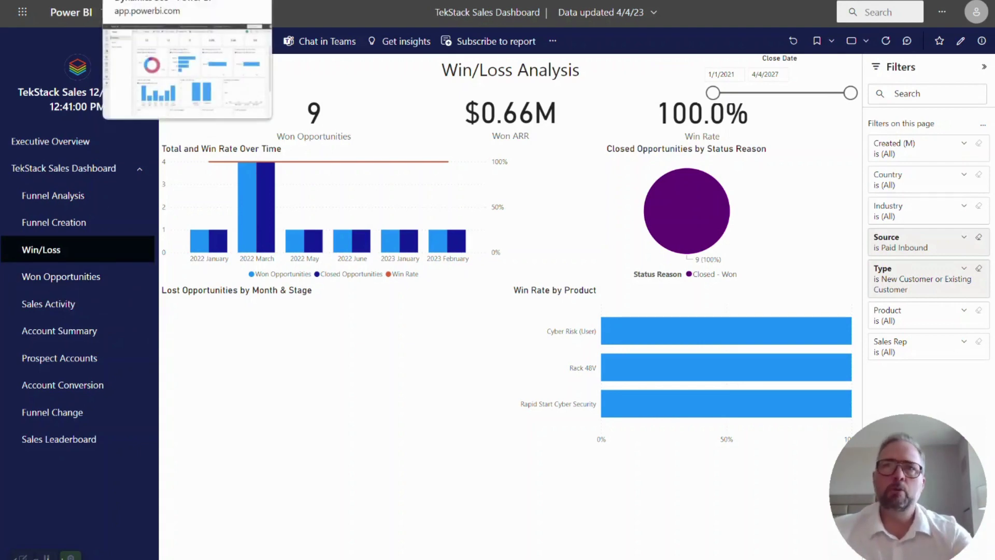
Bring up the Customer Service Analytics Summary page showing 12 incoming, 12 active and 0 resolved cases.
left_click(156, 2)
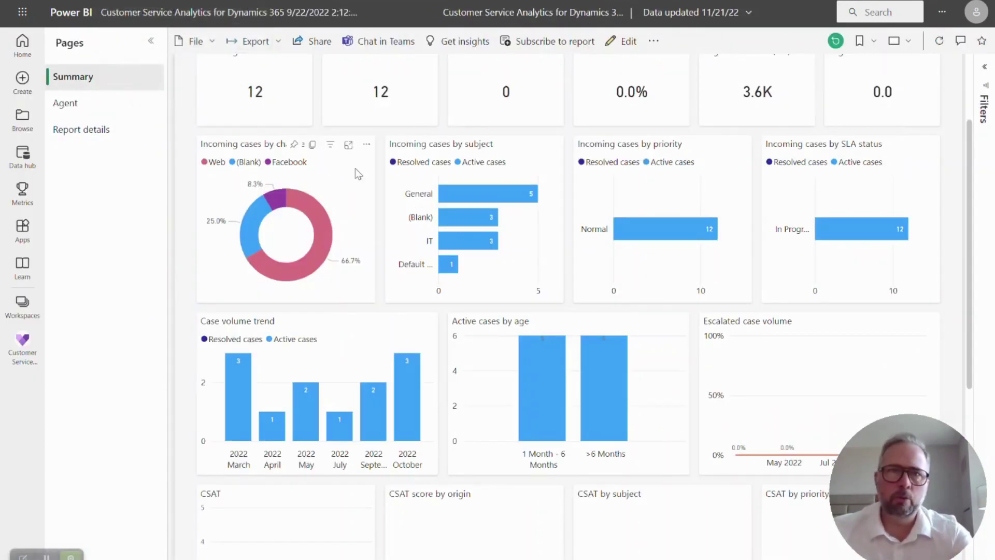
scroll(358, 173, "up", 1)
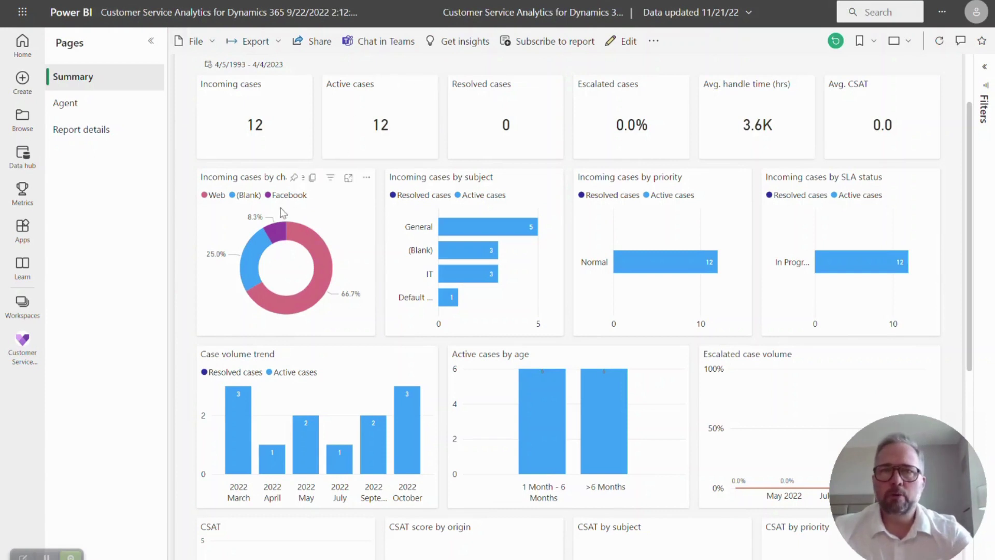